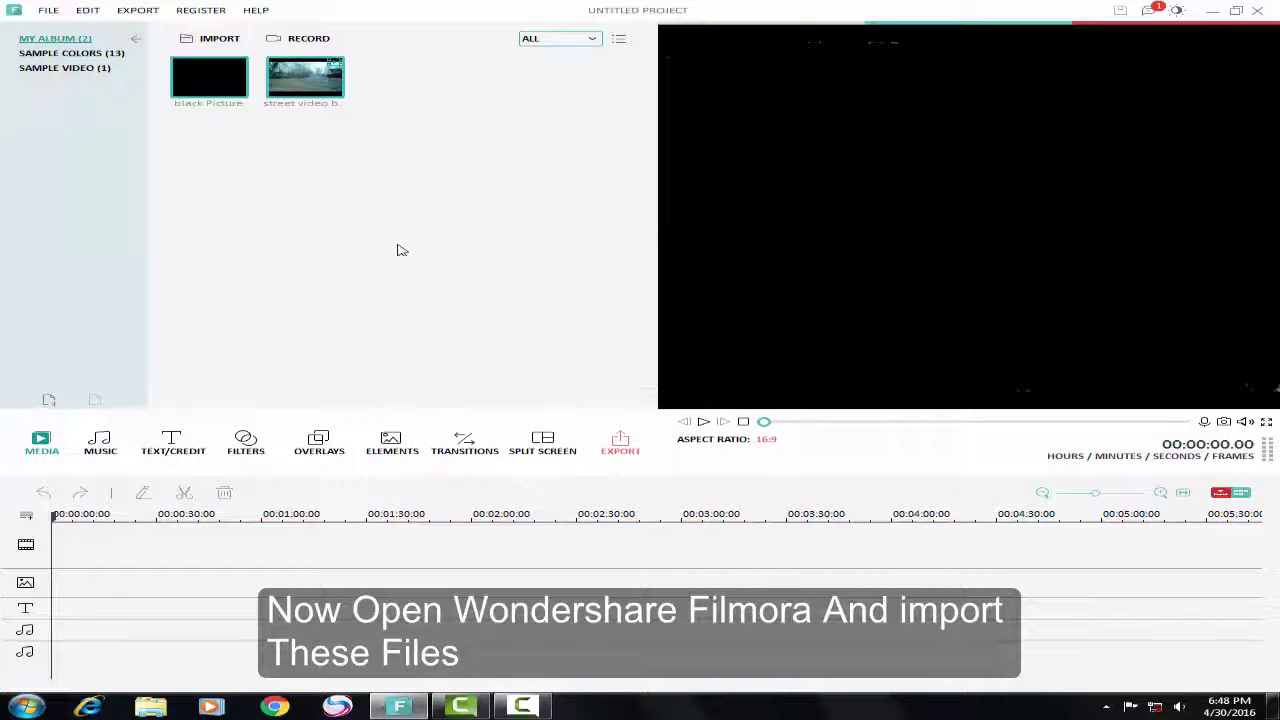
- Place the street video on the video track and the black Picture at the start of the picture track beneath it
left_click_drag(309, 103, 254, 542)
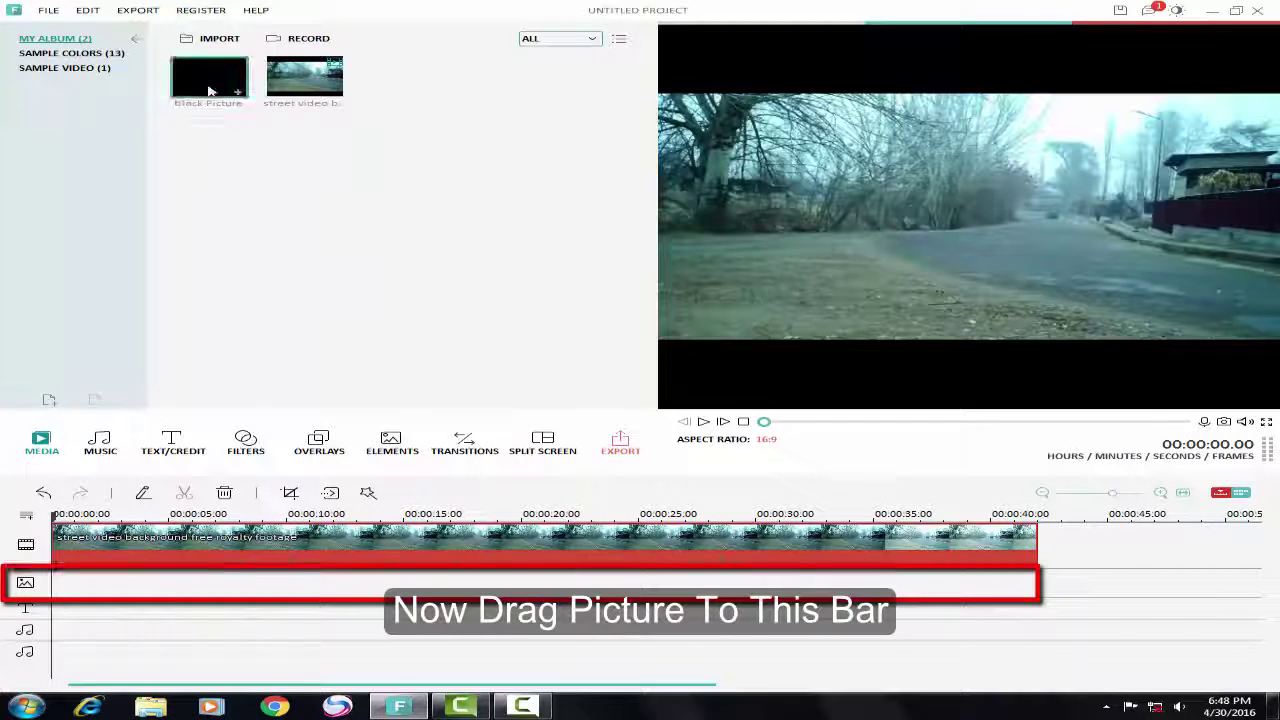
left_click_drag(209, 86, 146, 539)
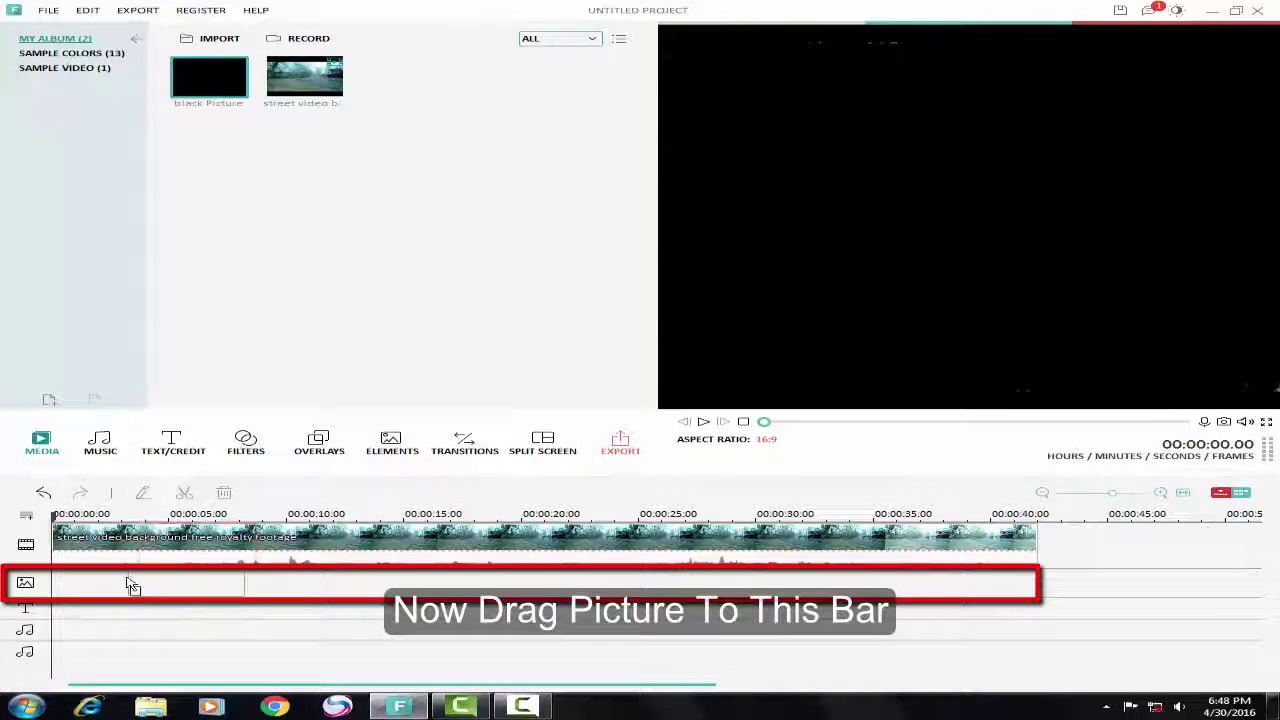
left_click_drag(130, 585, 60, 598)
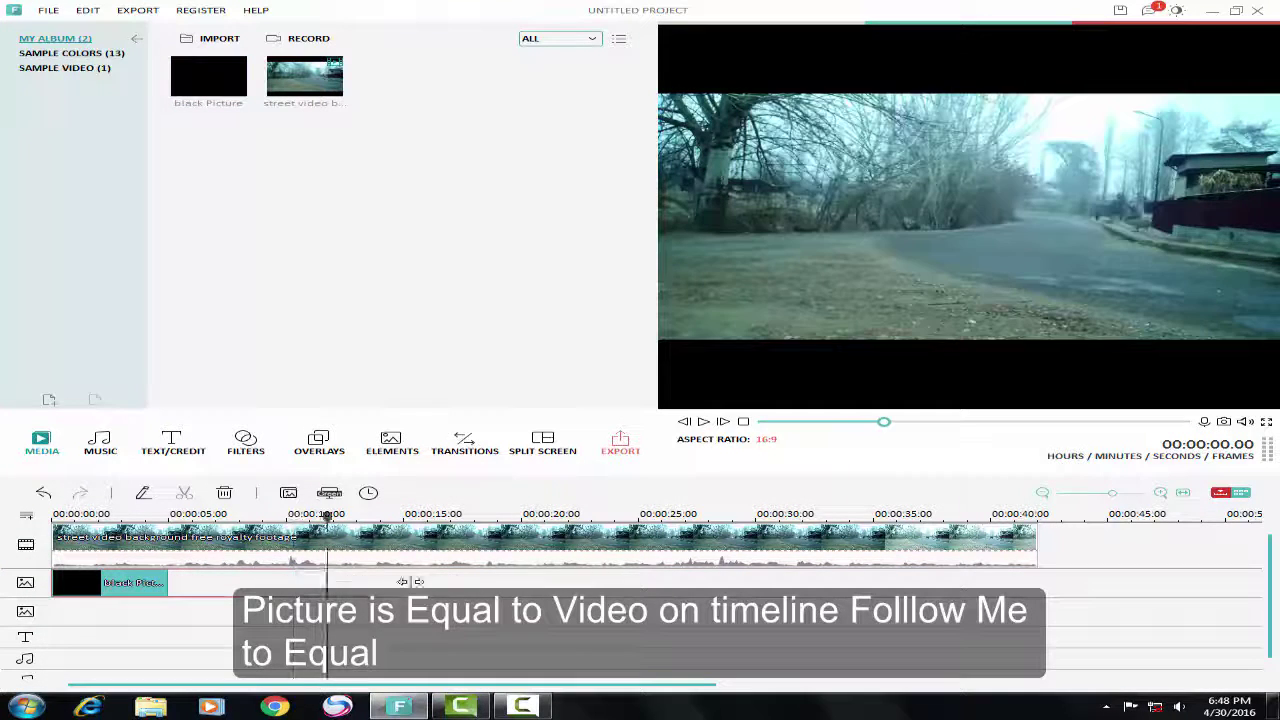
- Extend the black Picture clip to the video's full length and widen it in the preview to cover the whole video image
left_click_drag(410, 582, 1034, 575)
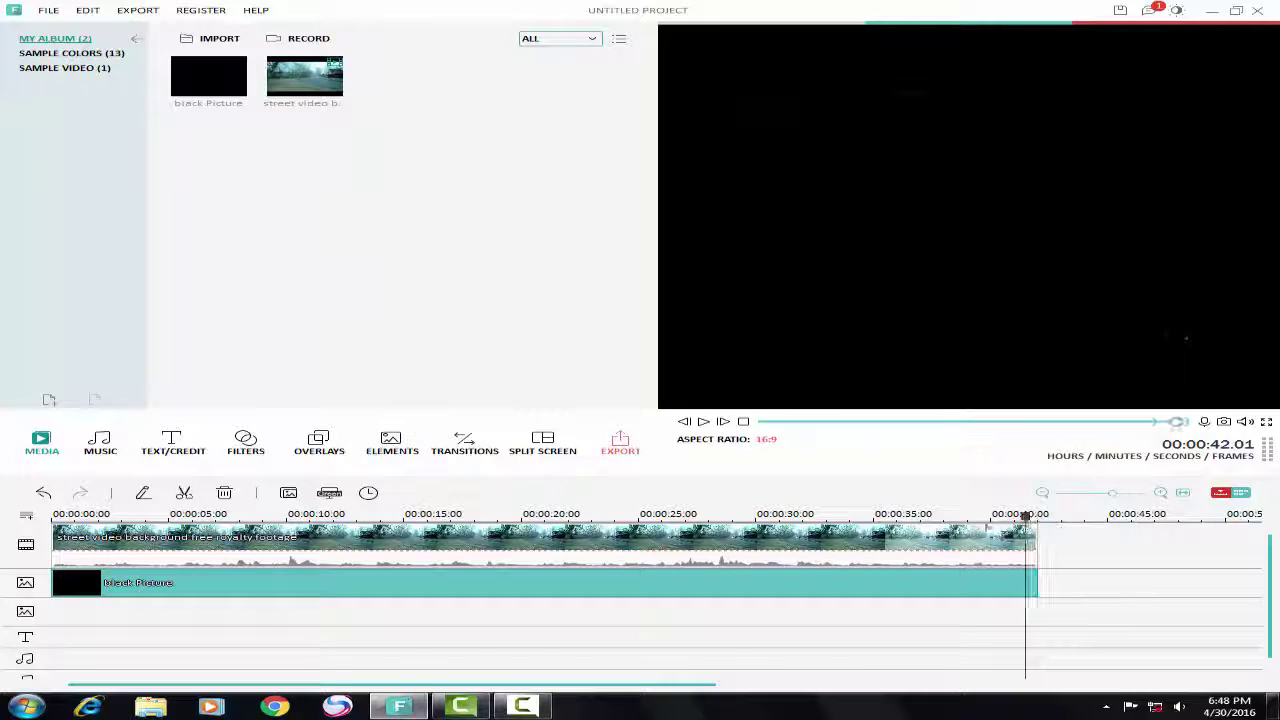
left_click_drag(1025, 560, 646, 563)
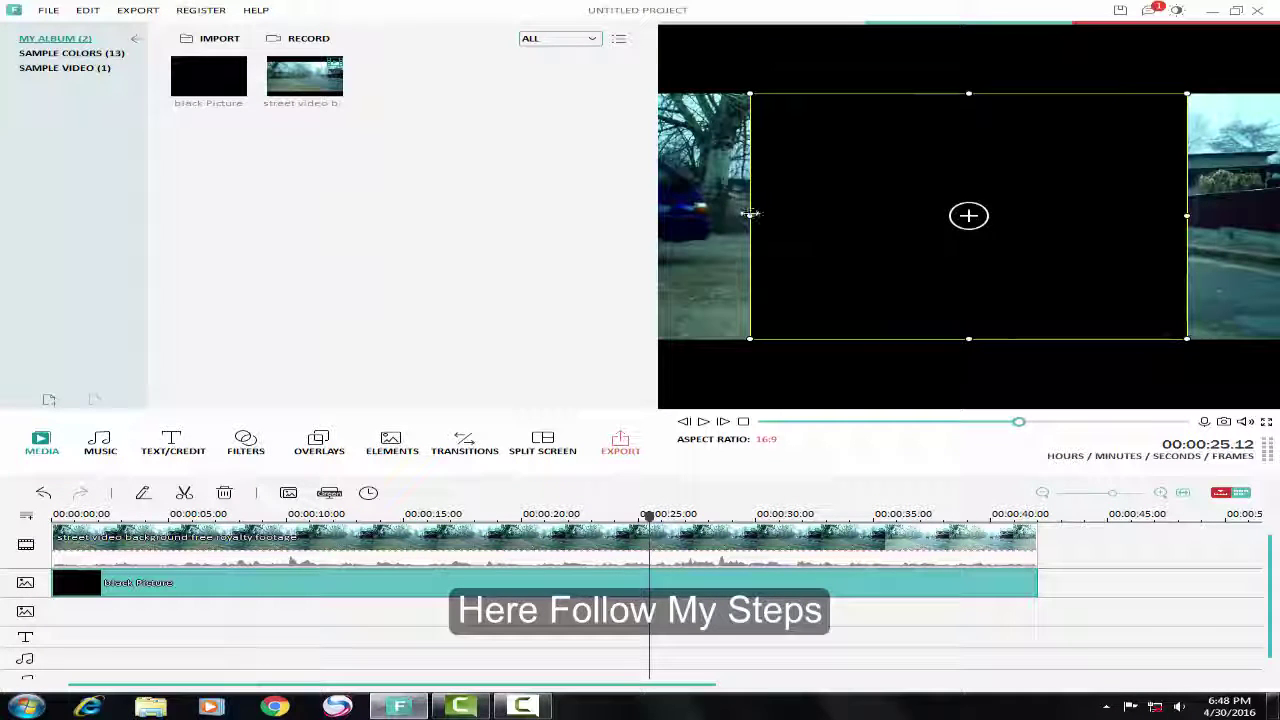
left_click_drag(750, 214, 659, 214)
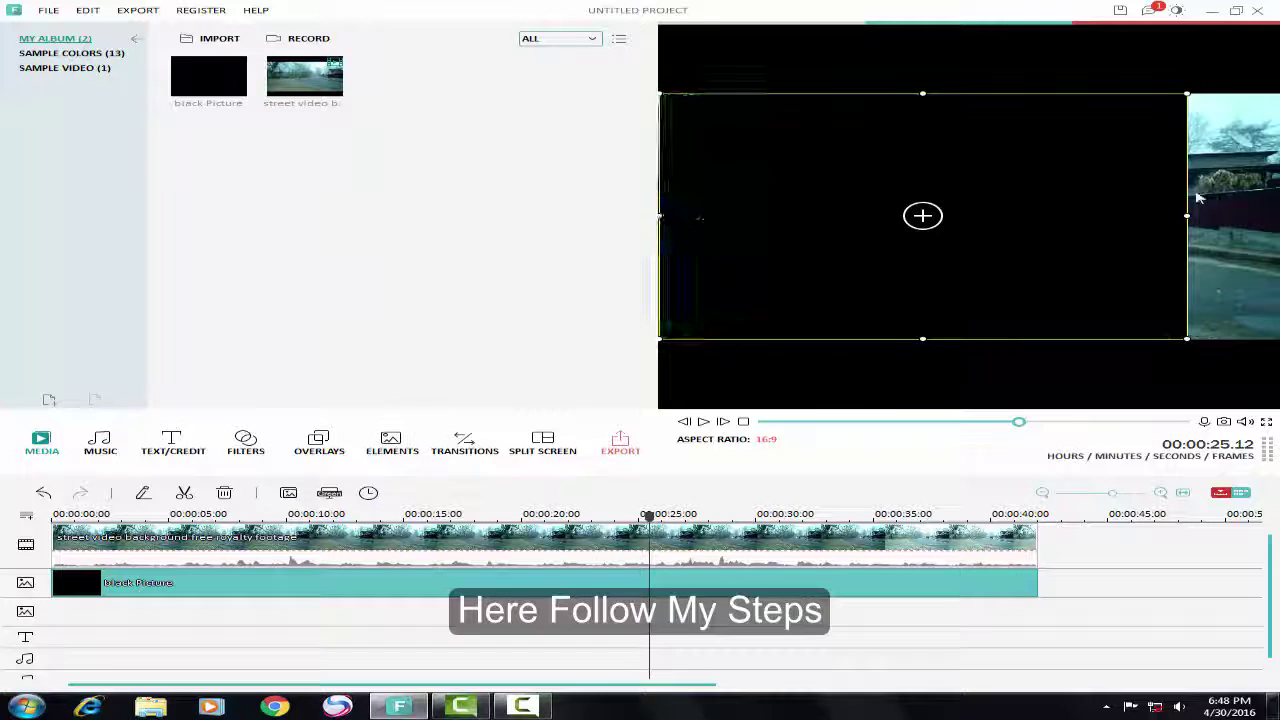
left_click_drag(1183, 214, 1274, 215)
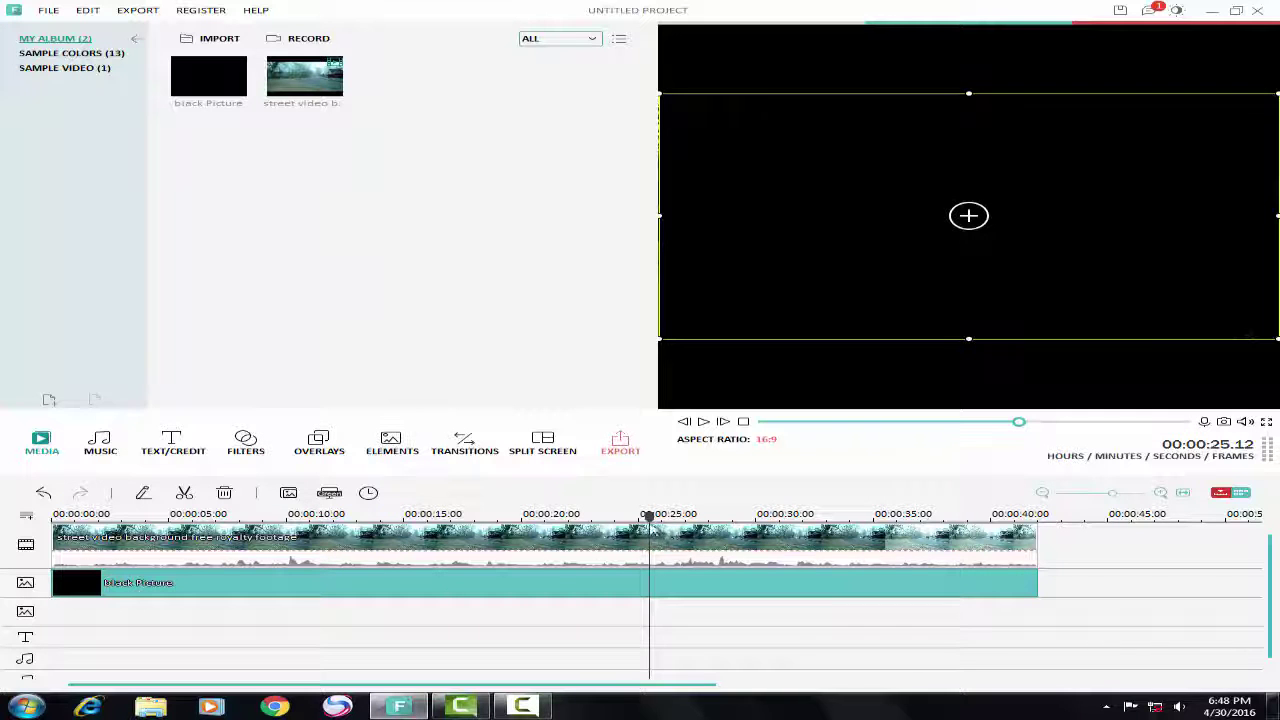
- Split the black Picture clip about 0.4 seconds from the start of the timeline
left_click_drag(649, 517, 245, 517)
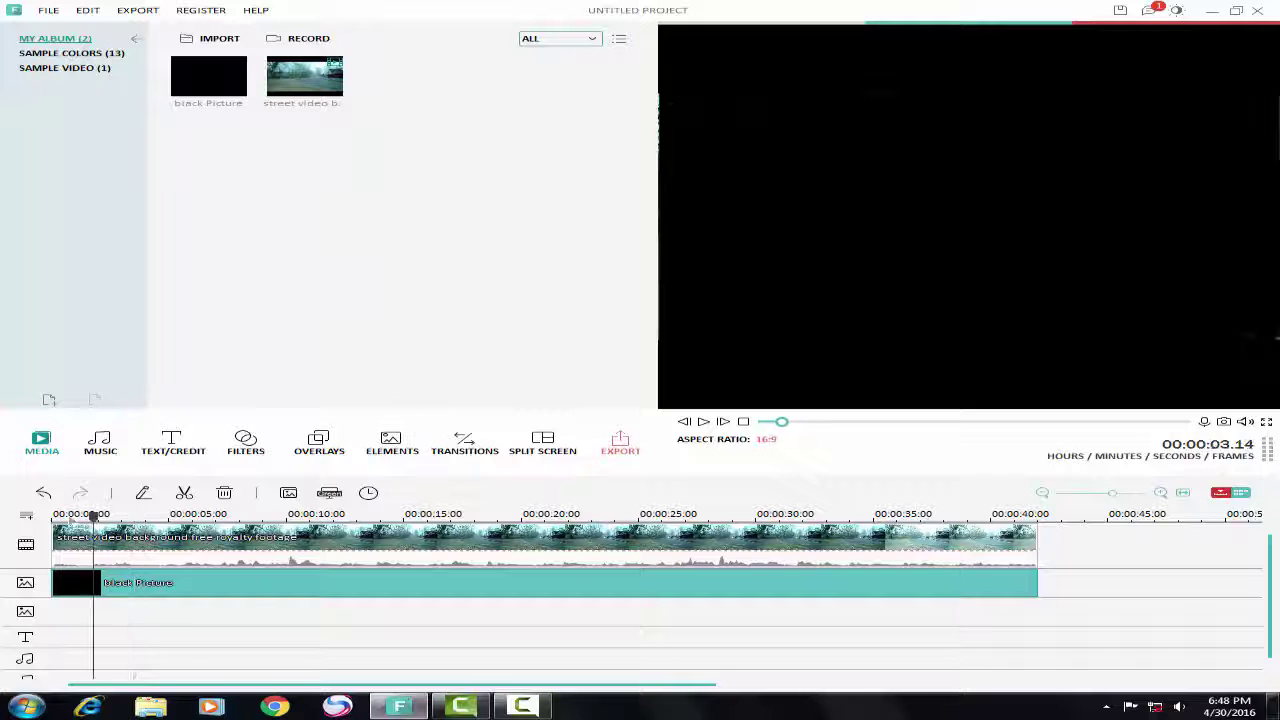
left_click_drag(95, 516, 55, 517)
left_click_drag(271, 521, 286, 522)
left_click_drag(55, 518, 45, 518)
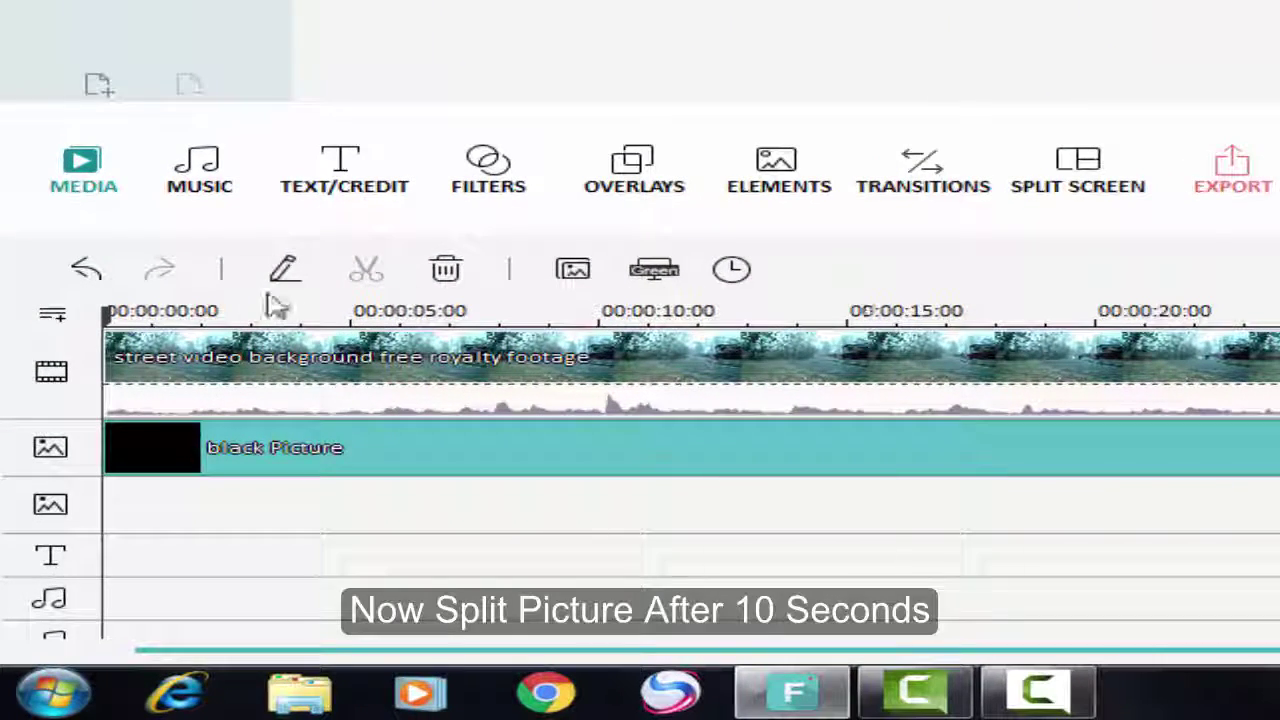
key("space")
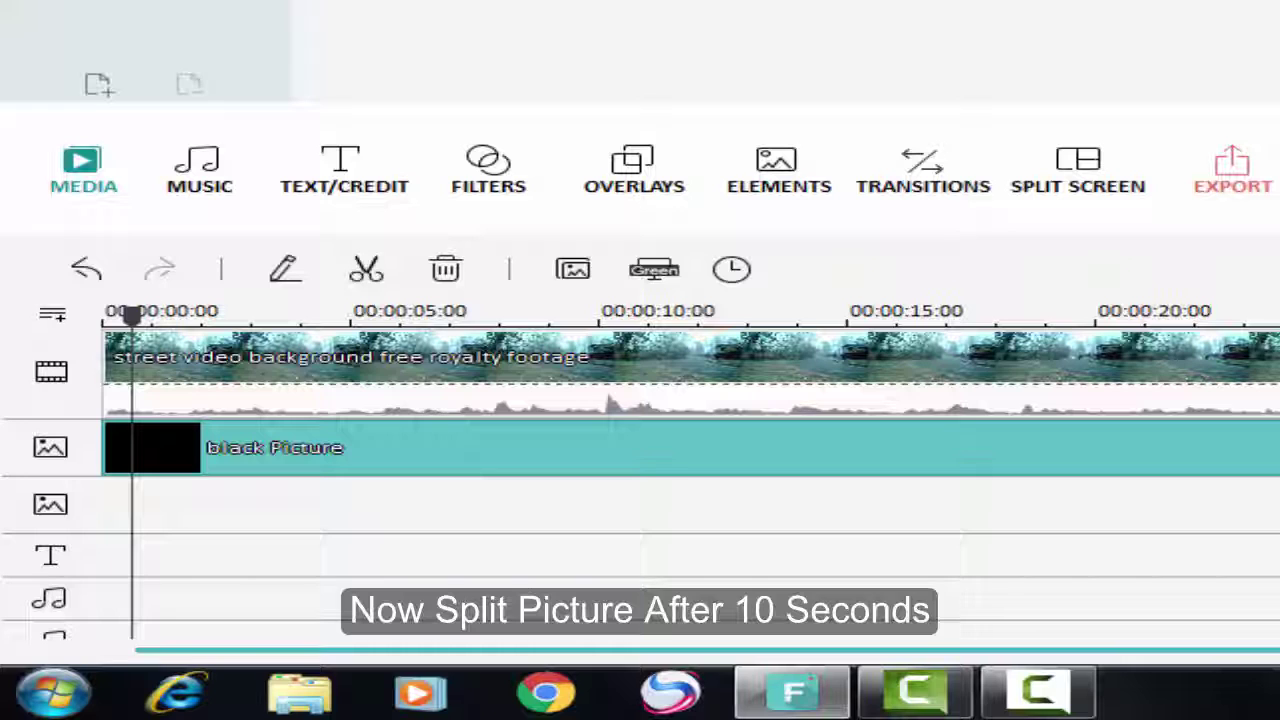
key("Left")
key("Left")
key("Left")
key("Left")
key("Left")
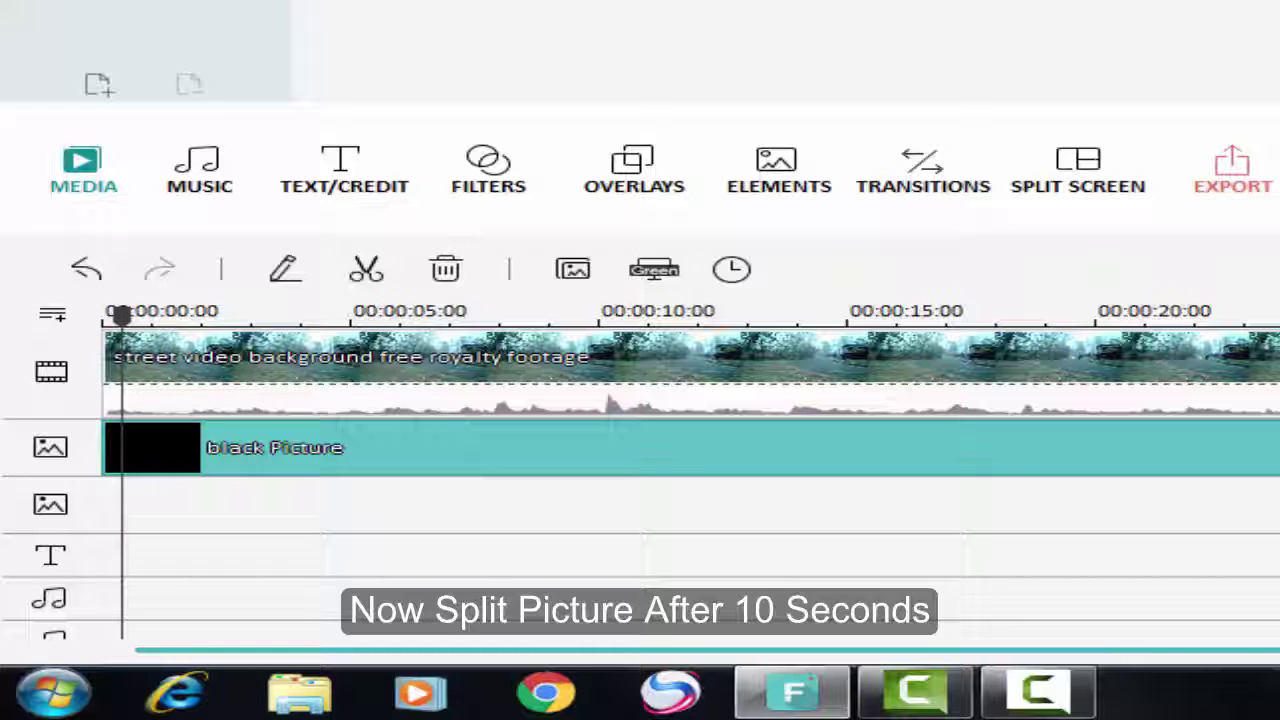
right_click(150, 444)
left_click(268, 342)
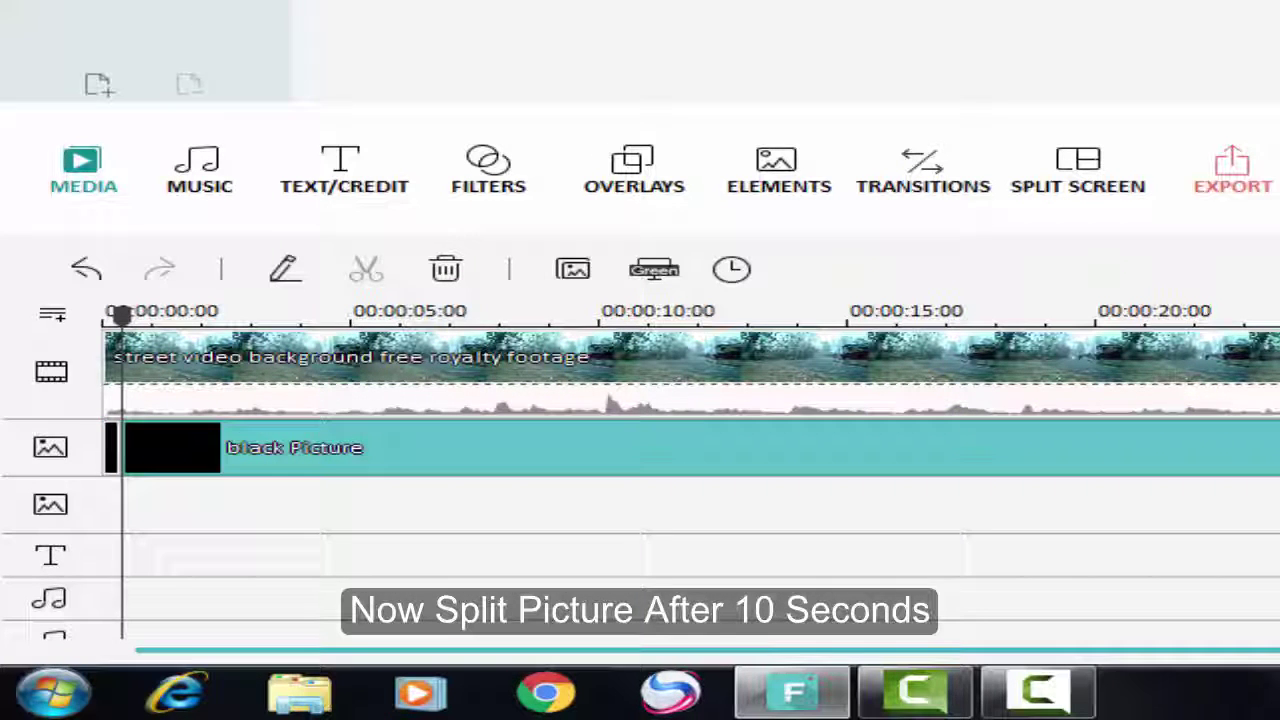
- Split the remaining black Picture clip again at about 0.8 seconds
key("Right")
key("Right")
key("Right")
key("Right")
key("Right")
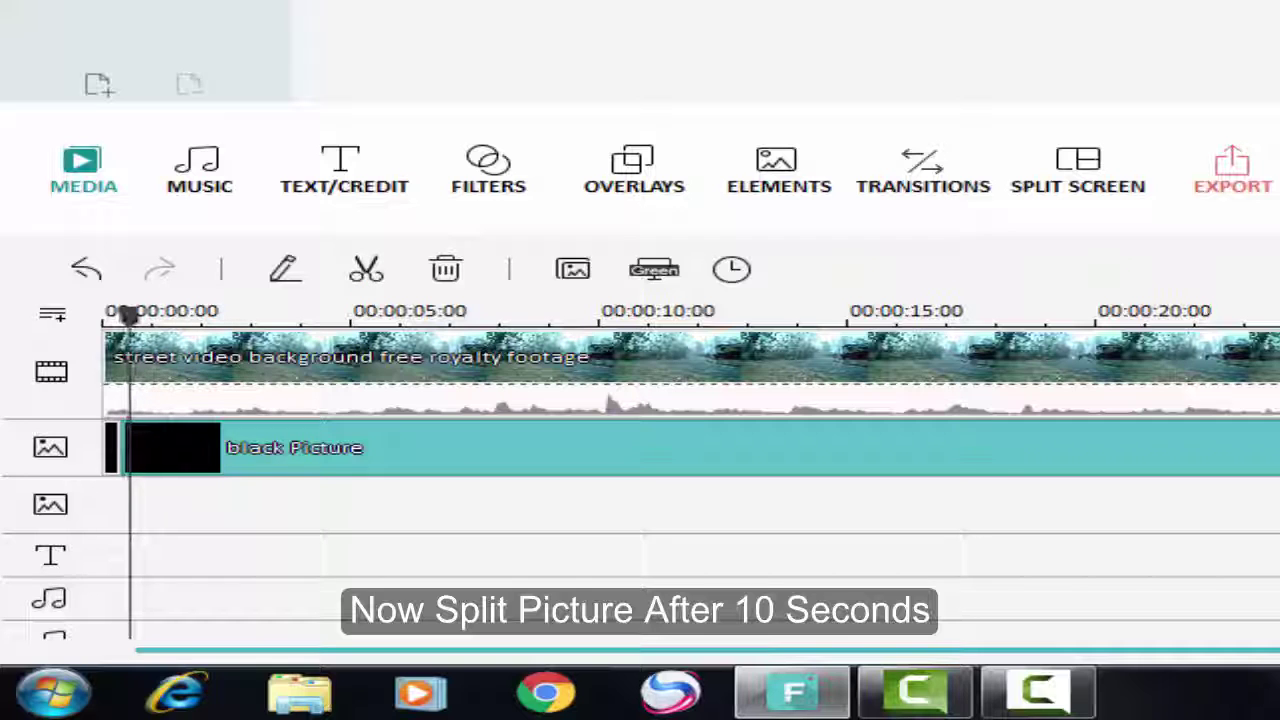
left_click_drag(135, 314, 138, 314)
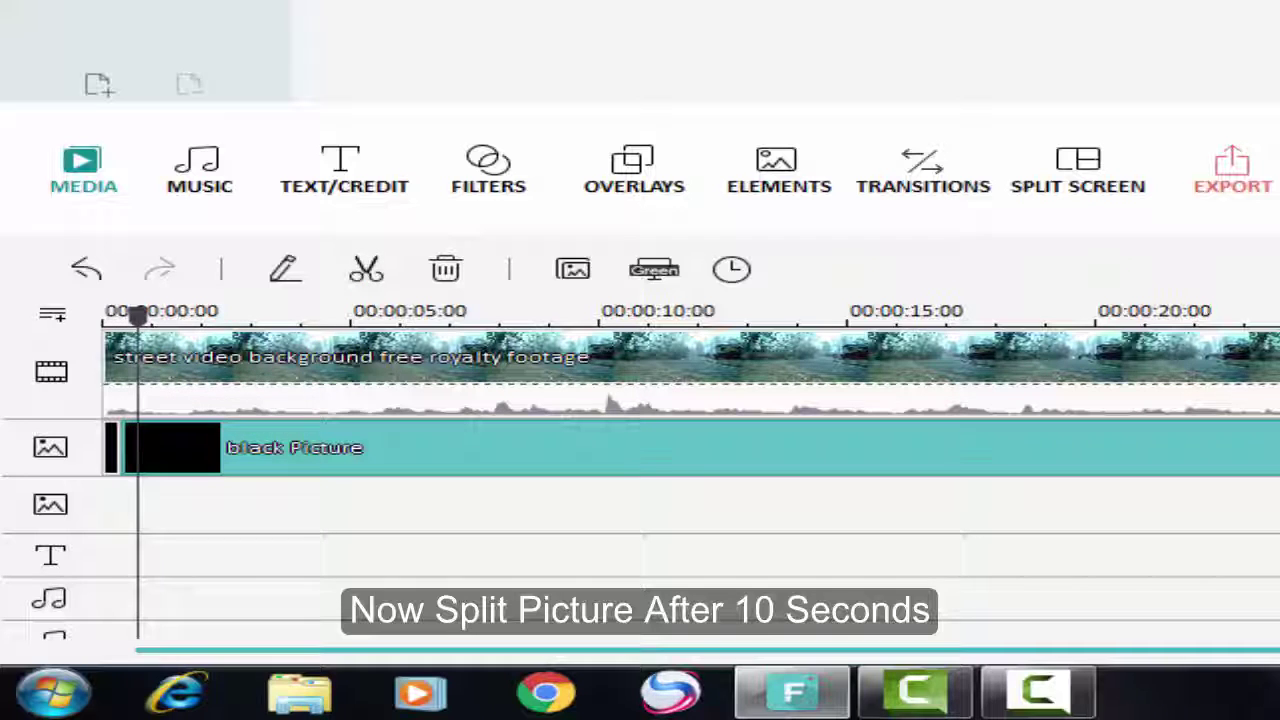
right_click(177, 451)
left_click(293, 362)
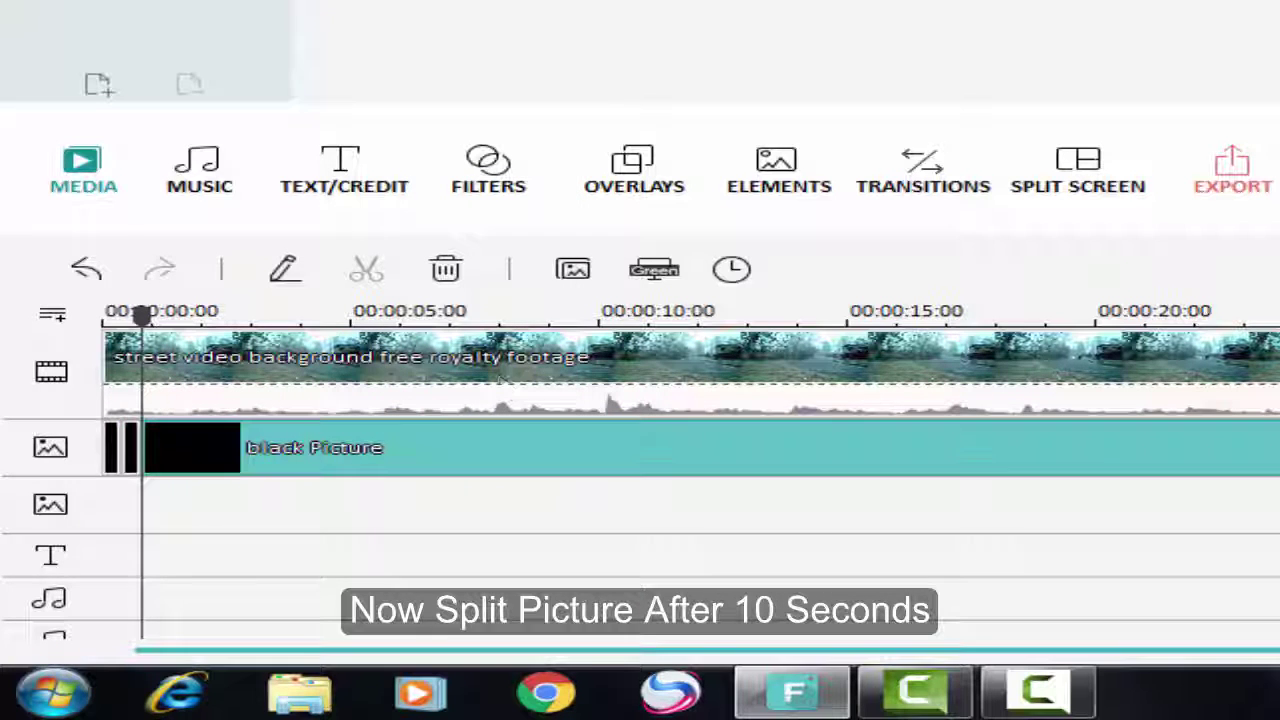
- Cut a third, shorter piece off the long black Picture clip by splitting it at about 1 second
key("Right")
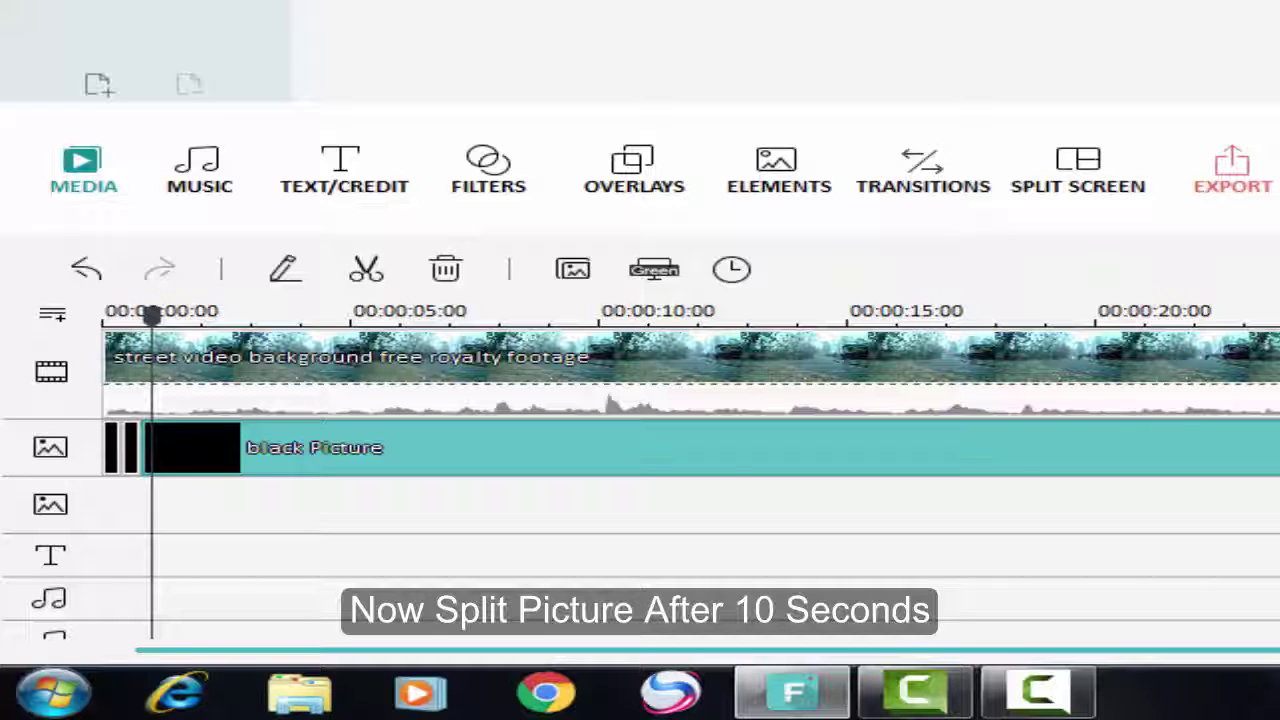
right_click(167, 458)
left_click(290, 362)
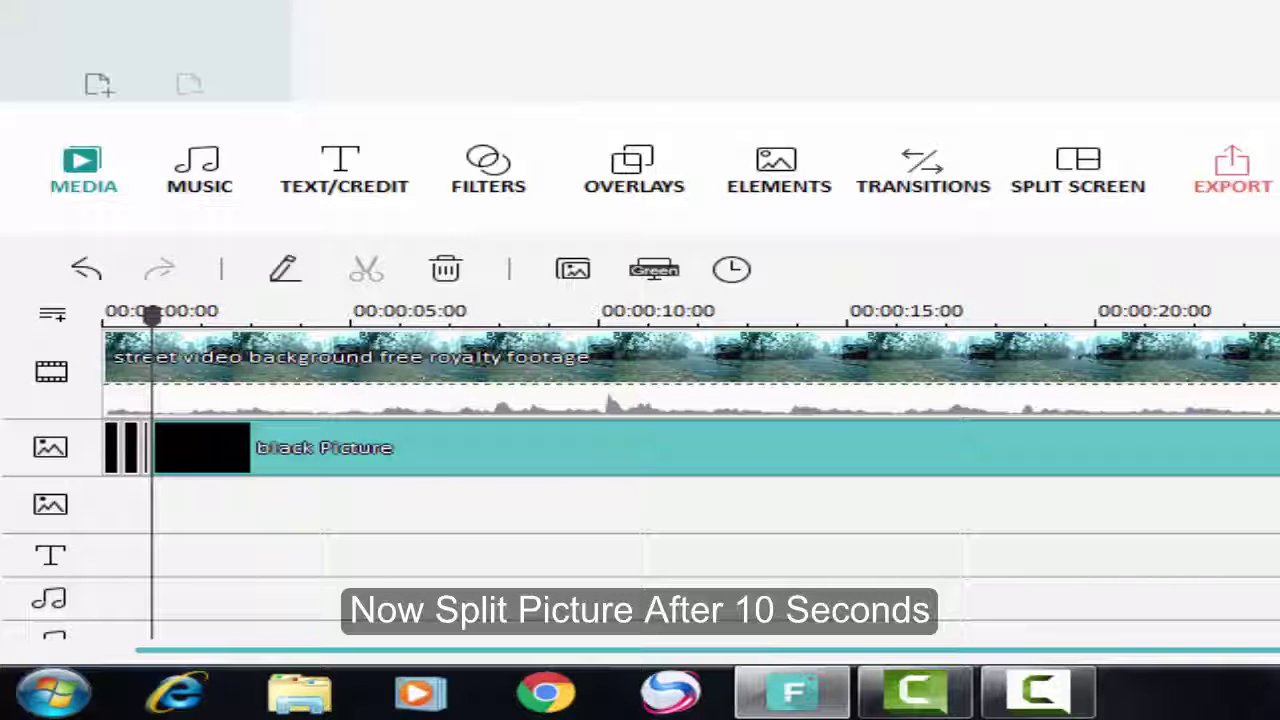
- Split the long black Picture clip a fourth time at about 1.4 seconds
key("Right")
key("Right")
key("Right")
key("Right")
key("Right")
key("Right")
key("Right")
key("Right")
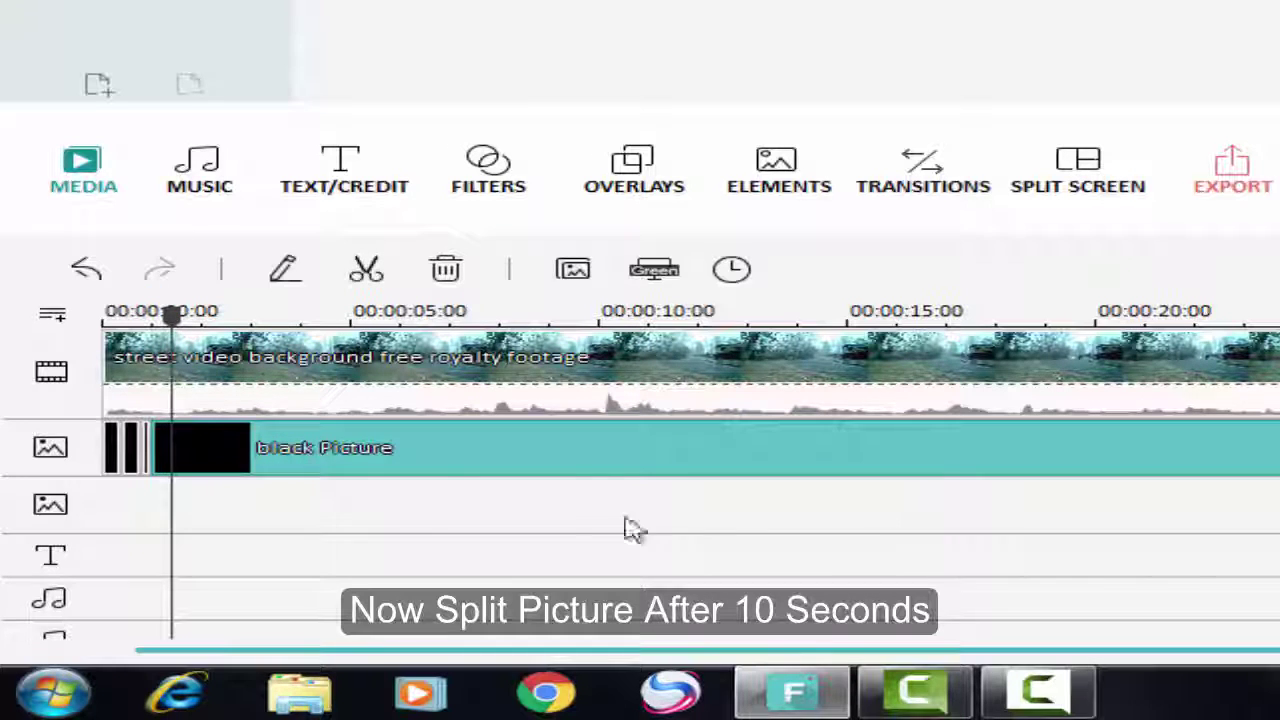
right_click(194, 449)
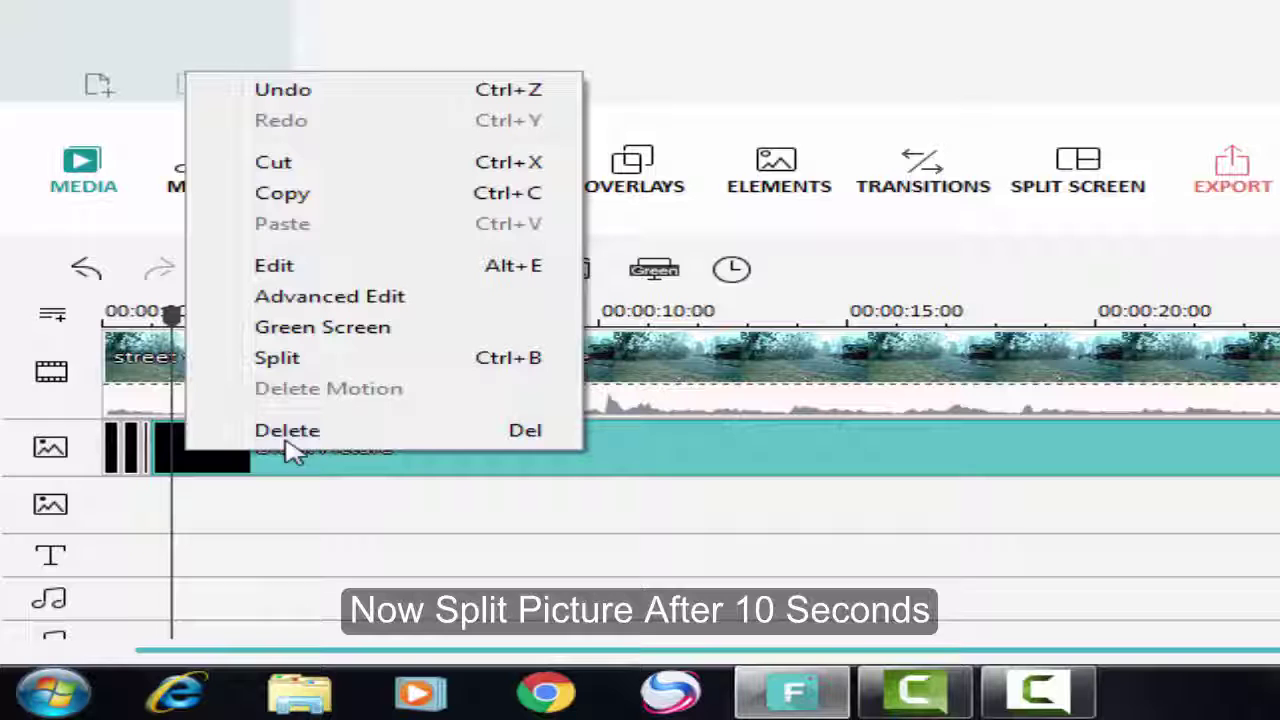
left_click(326, 364)
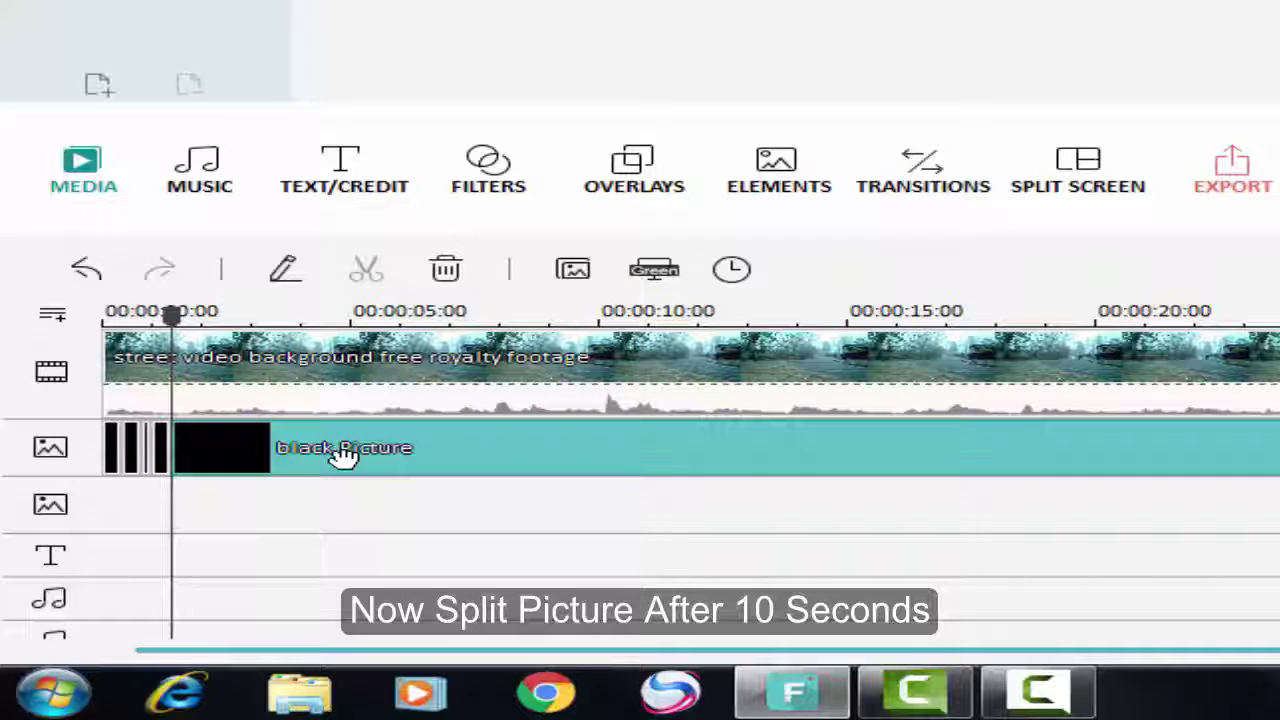
- Split the long black Picture clip a fifth time at about 1.8 seconds
key("Right")
key("Right")
key("Right")
key("Right")
key("Right")
key("Right")
key("Right")
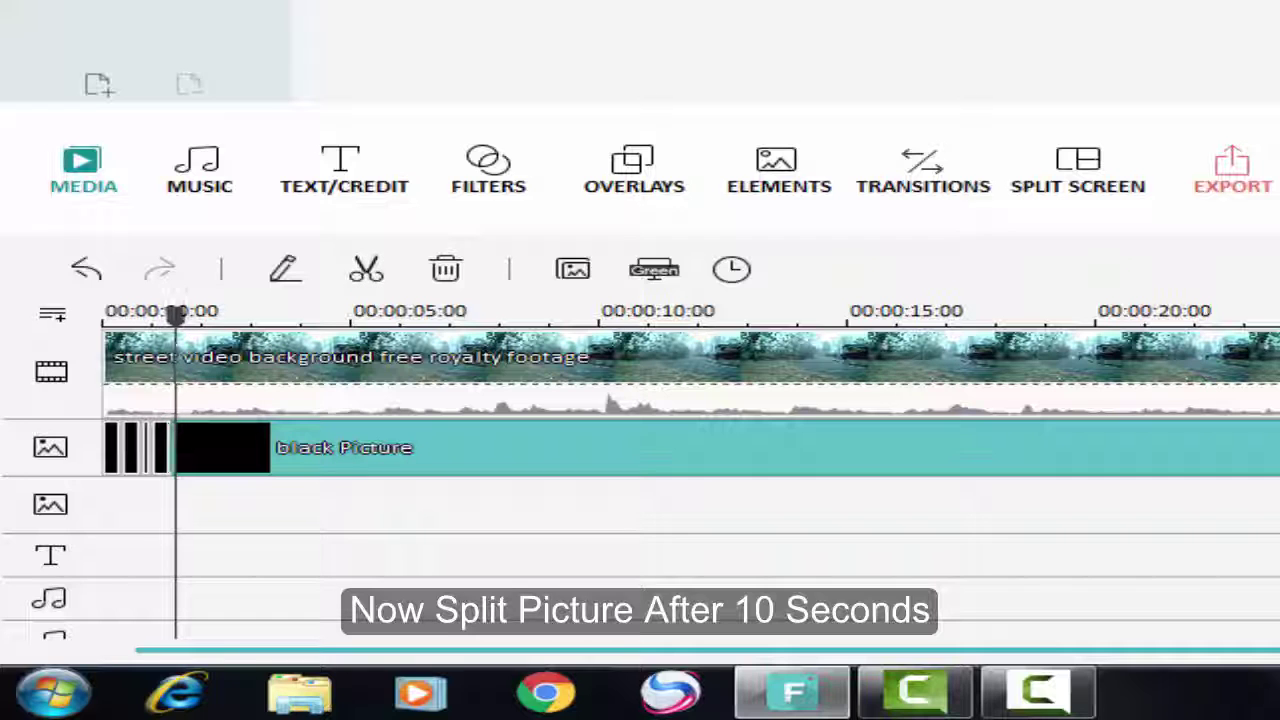
key("Right")
key("Right")
key("Right")
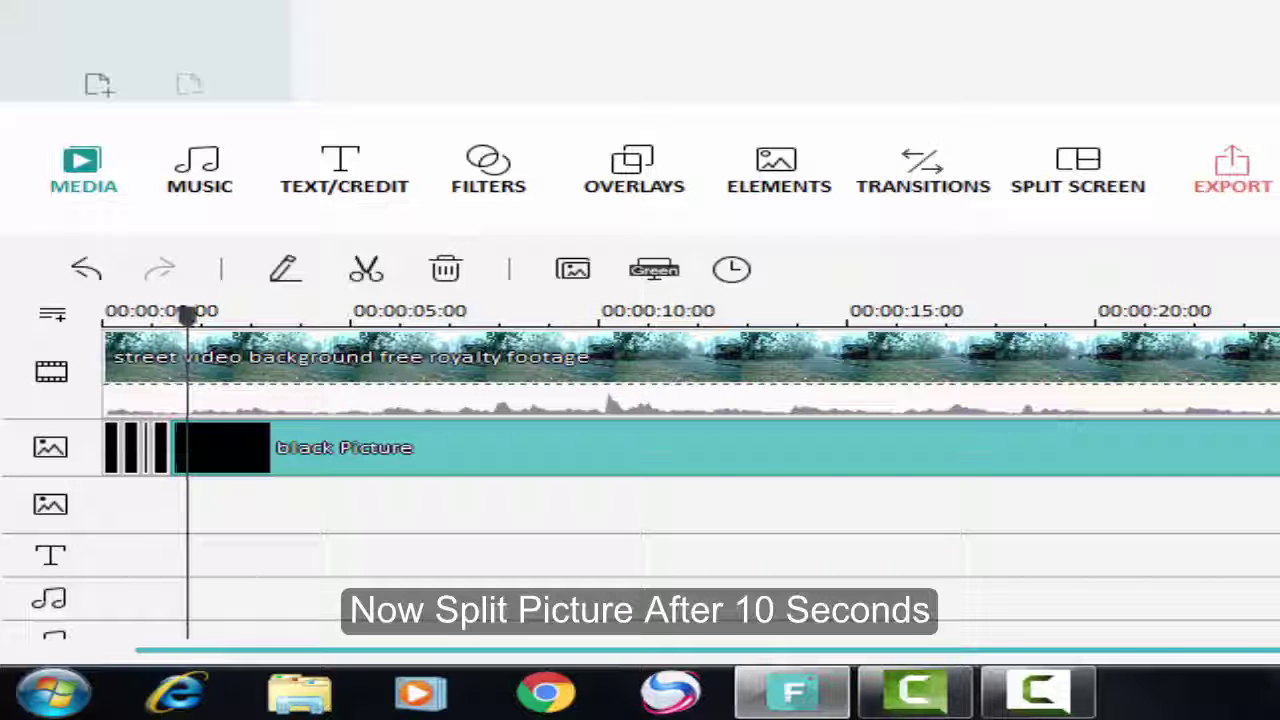
right_click(218, 455)
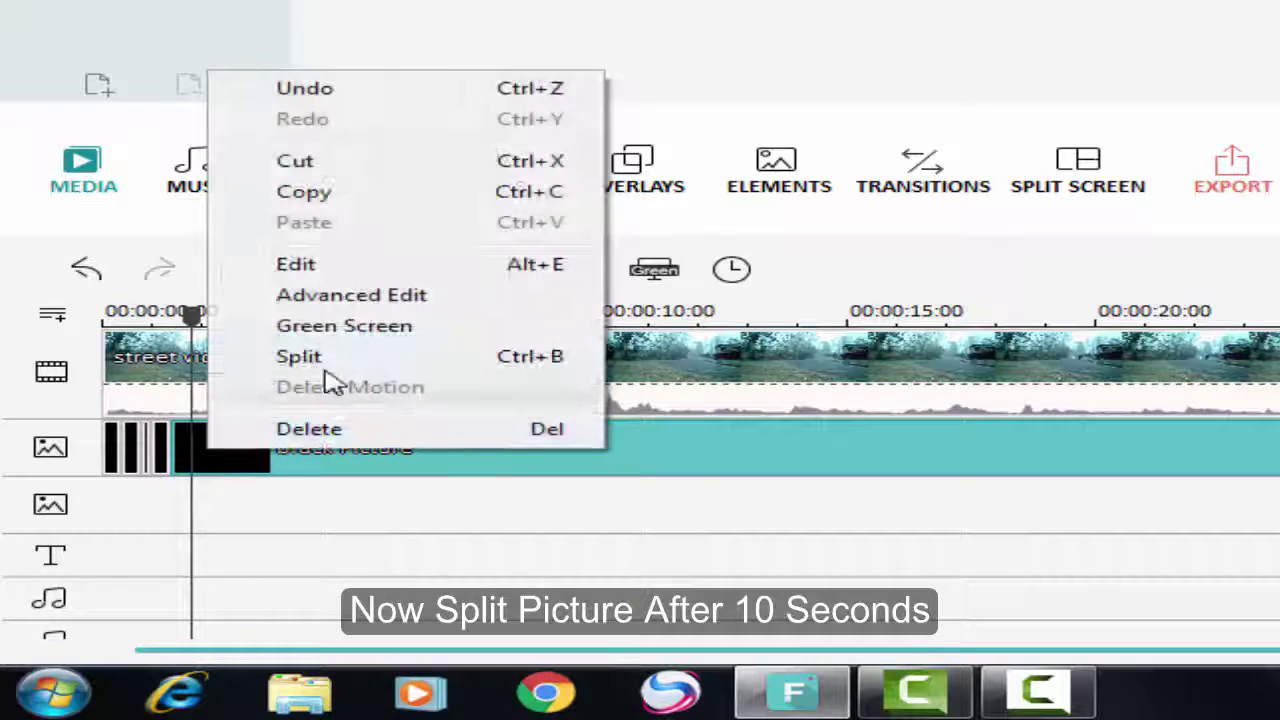
left_click(305, 355)
- Split the black Picture clip at about 2.4 seconds and delete the long remainder after the cut
key("Right")
key("Right")
key("Right")
key("Right")
key("Right")
key("Right")
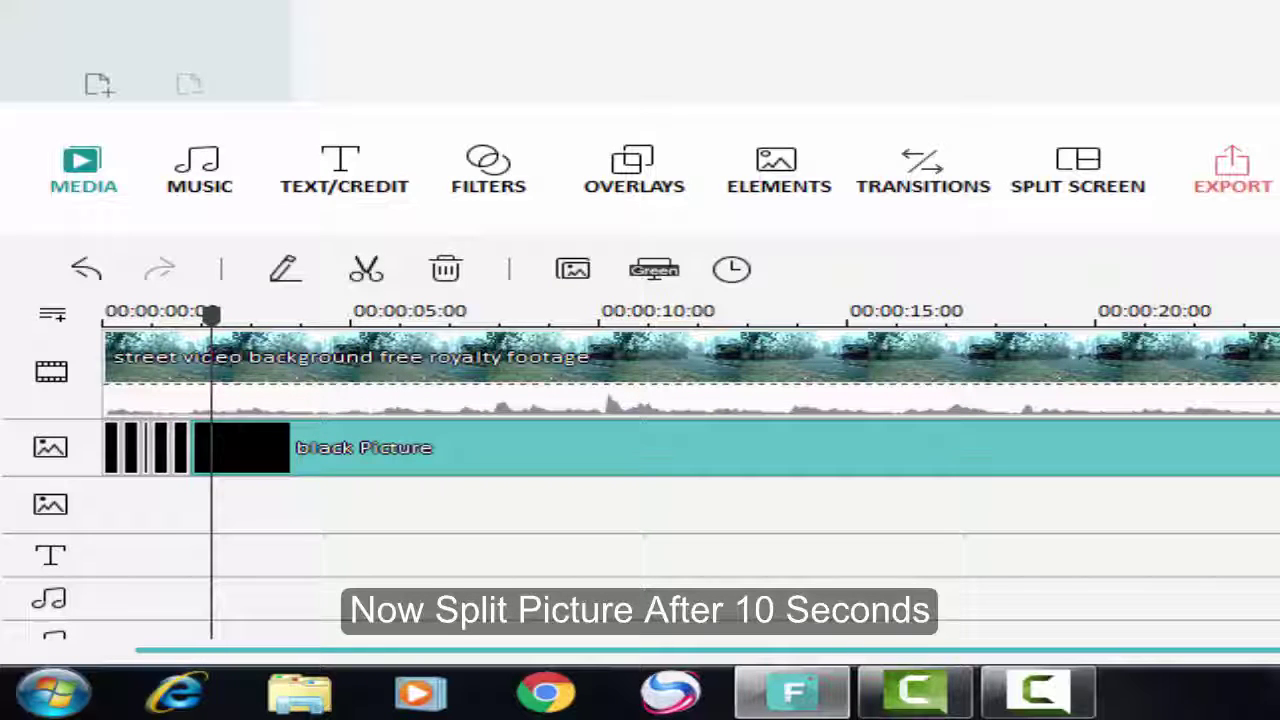
key("Right")
key("Right")
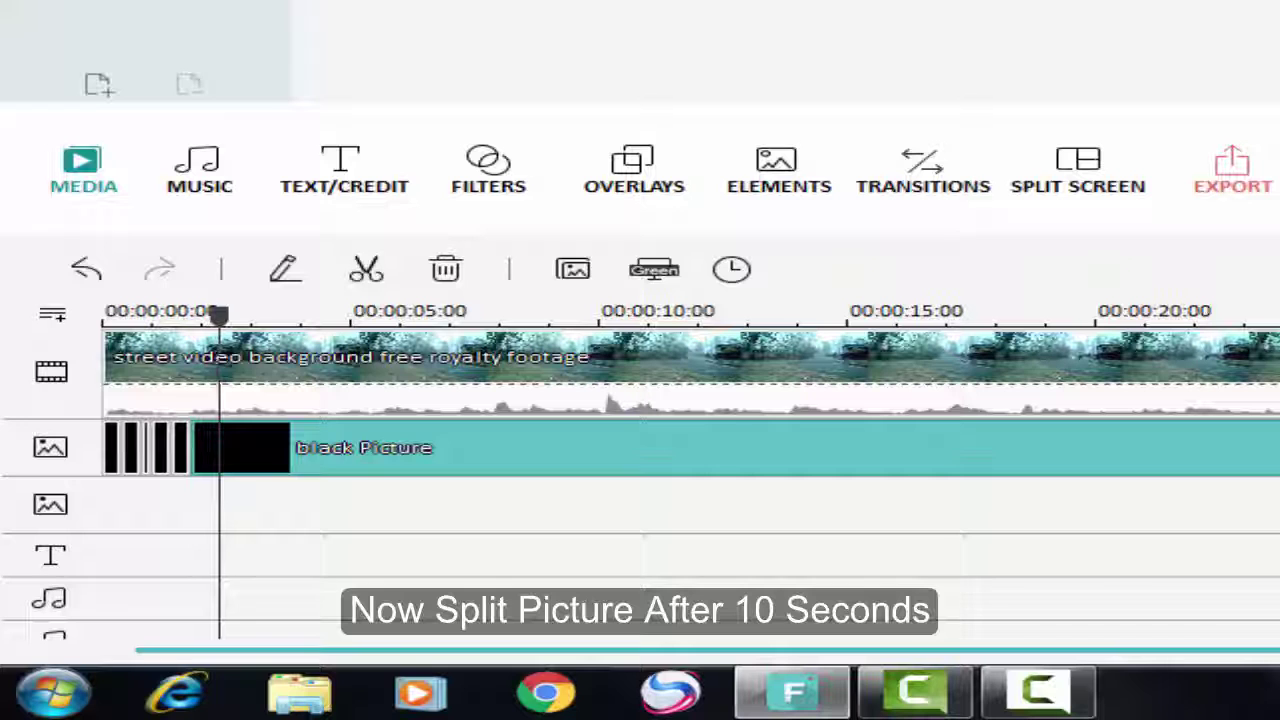
right_click(238, 451)
left_click(399, 364)
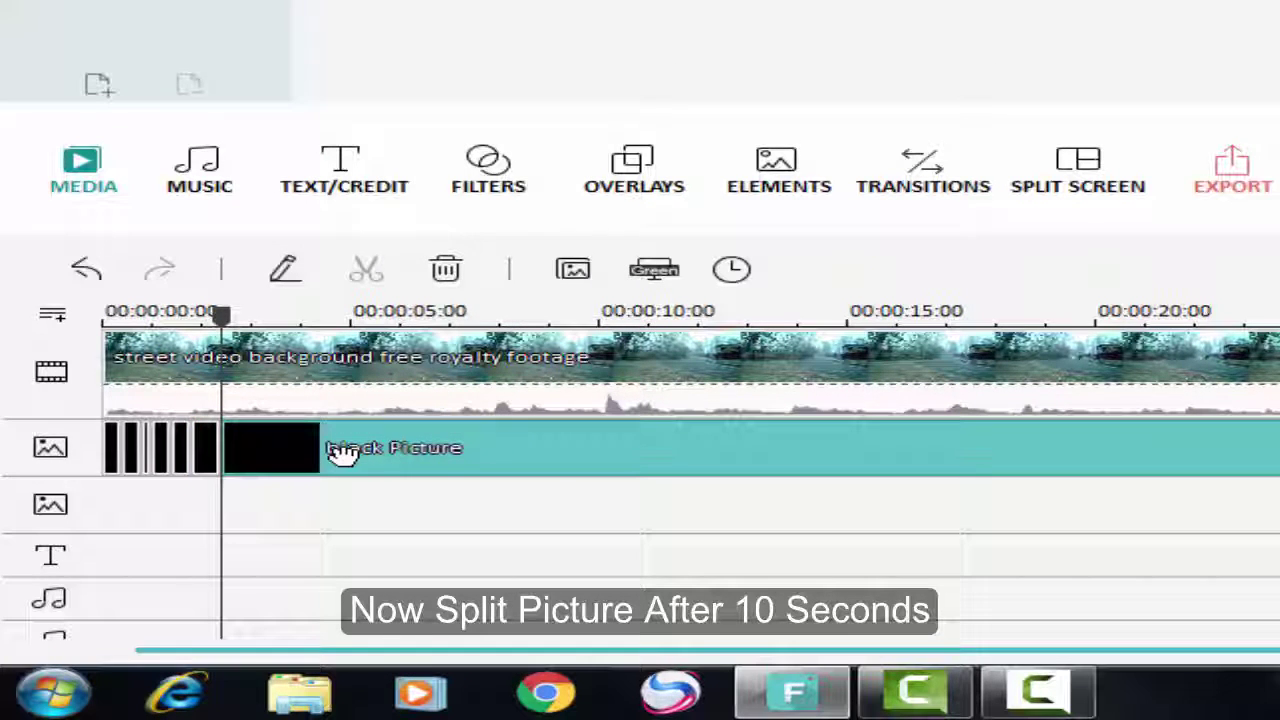
key("Delete")
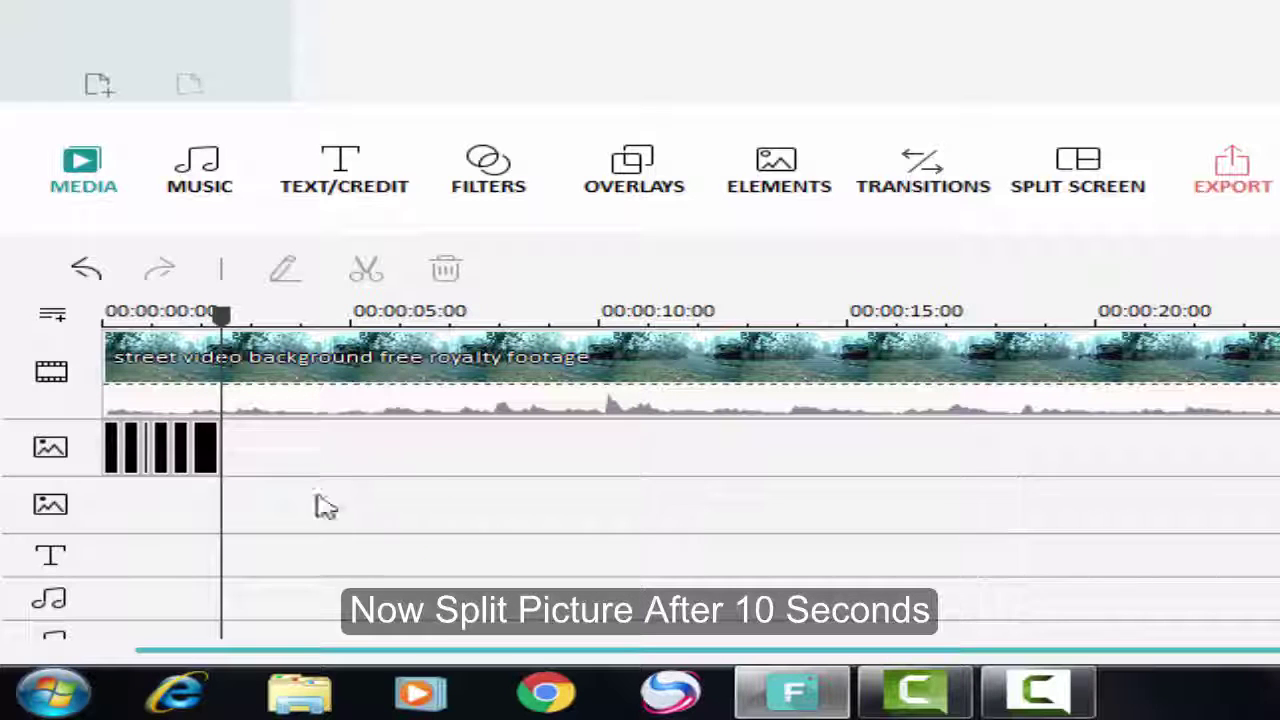
- Copy all the short black Picture pieces and paste the set directly after the original pieces on the picture track
left_click_drag(396, 491, 110, 470)
right_click(225, 450)
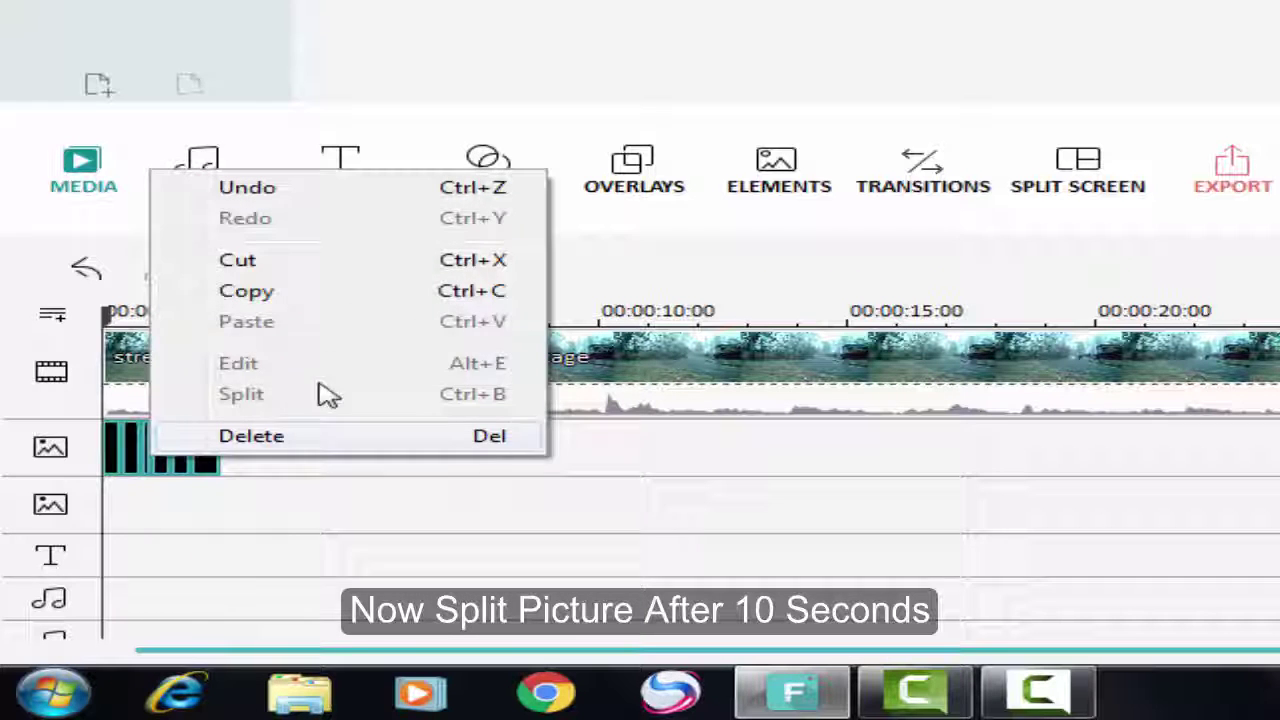
left_click(300, 290)
left_click(219, 312)
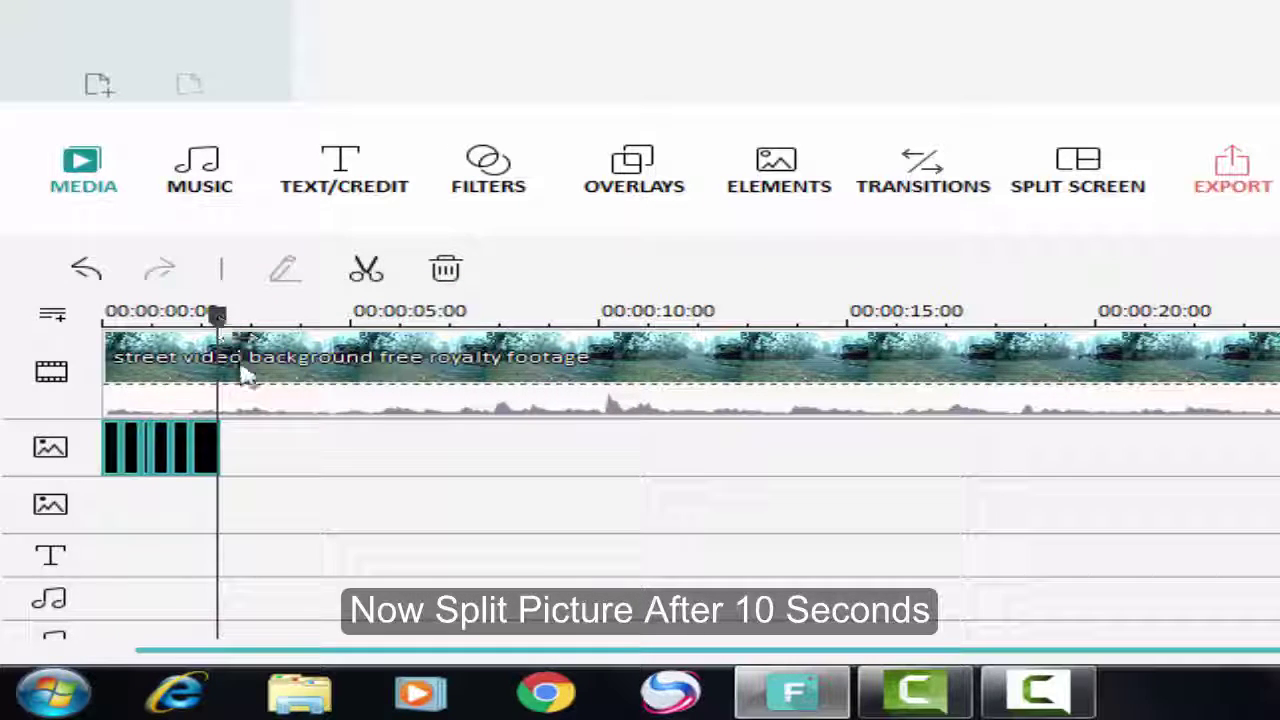
left_click(240, 438)
right_click(247, 445)
left_click(372, 298)
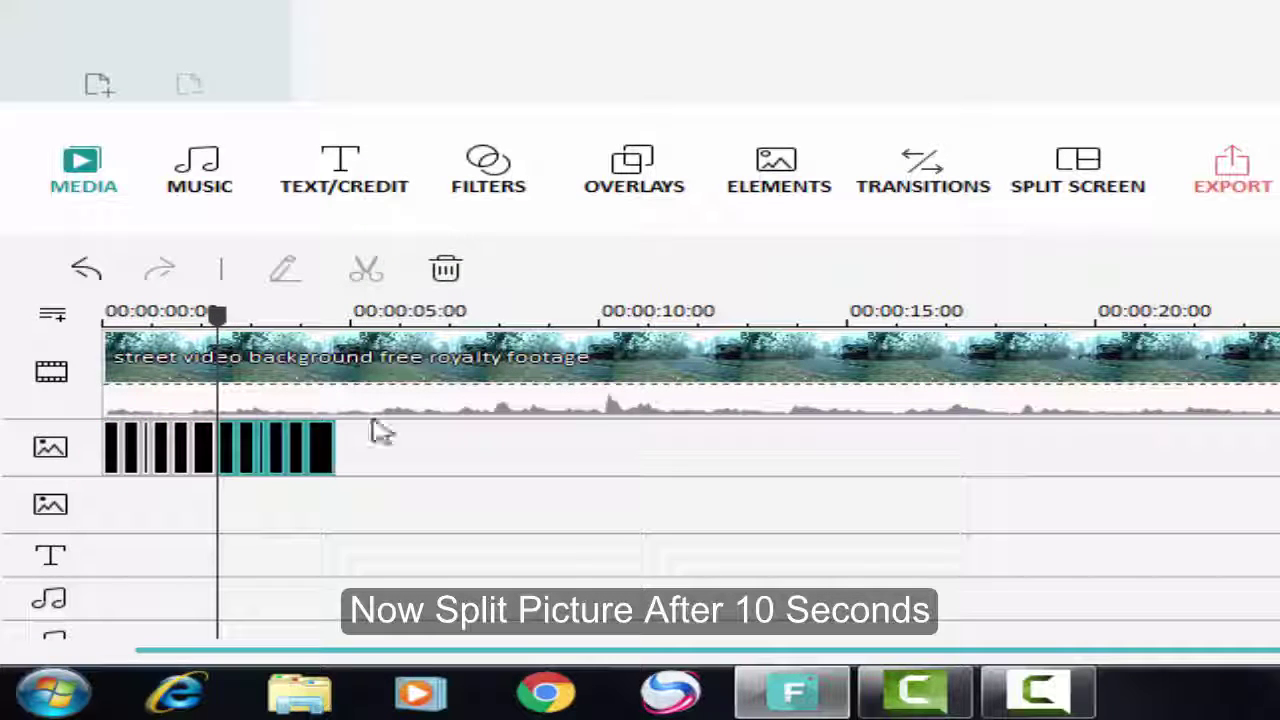
- Paste another set of the black pieces at the end of the second set, at about 4.7 seconds
left_click(358, 312)
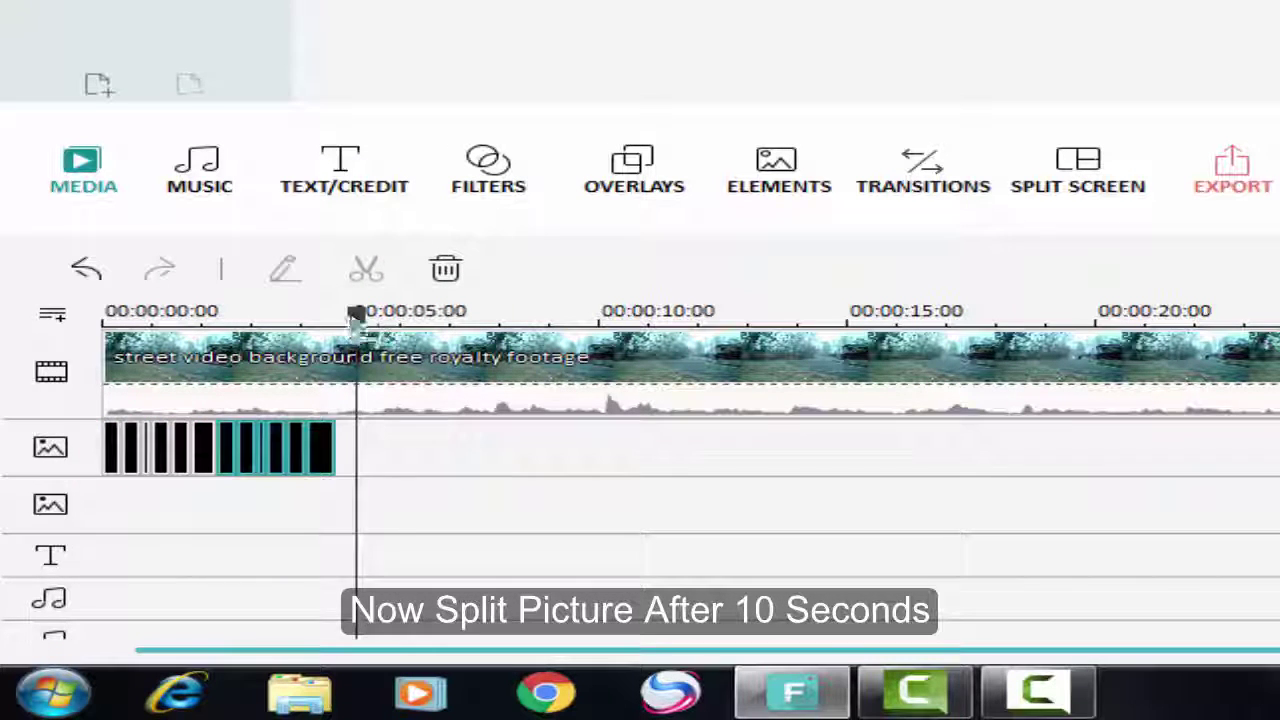
mouse_move(358, 320)
left_mouse_down()
mouse_move(330, 322)
mouse_move(341, 338)
left_mouse_up()
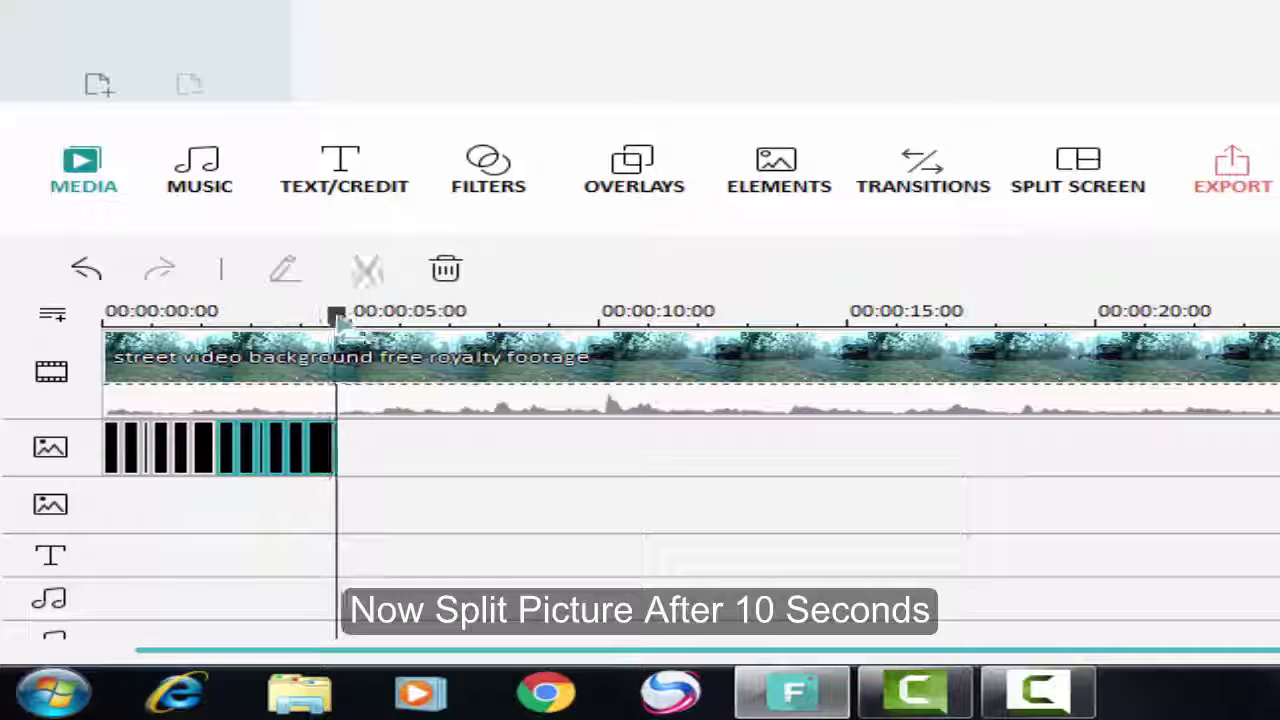
right_click(380, 451)
left_click(486, 310)
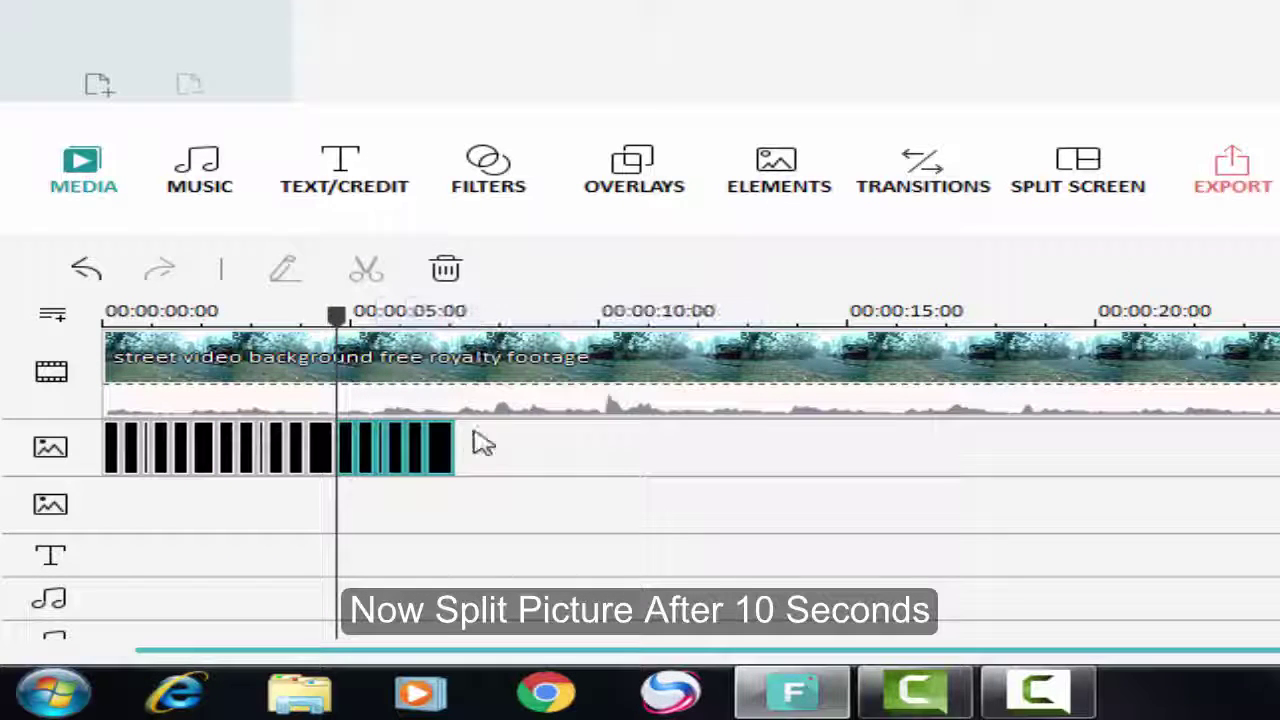
- Paste a further set of the black pieces at about 7.3 seconds, just past the third set
left_click(468, 315)
right_click(543, 451)
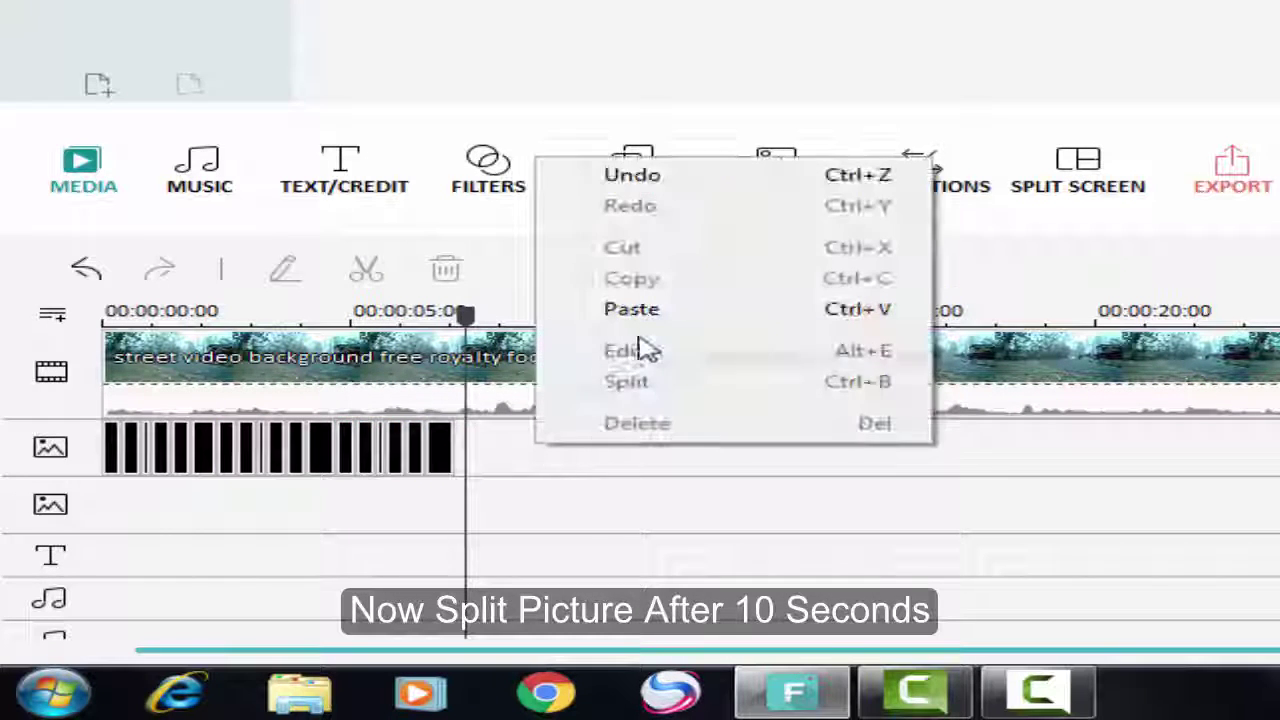
left_click(640, 318)
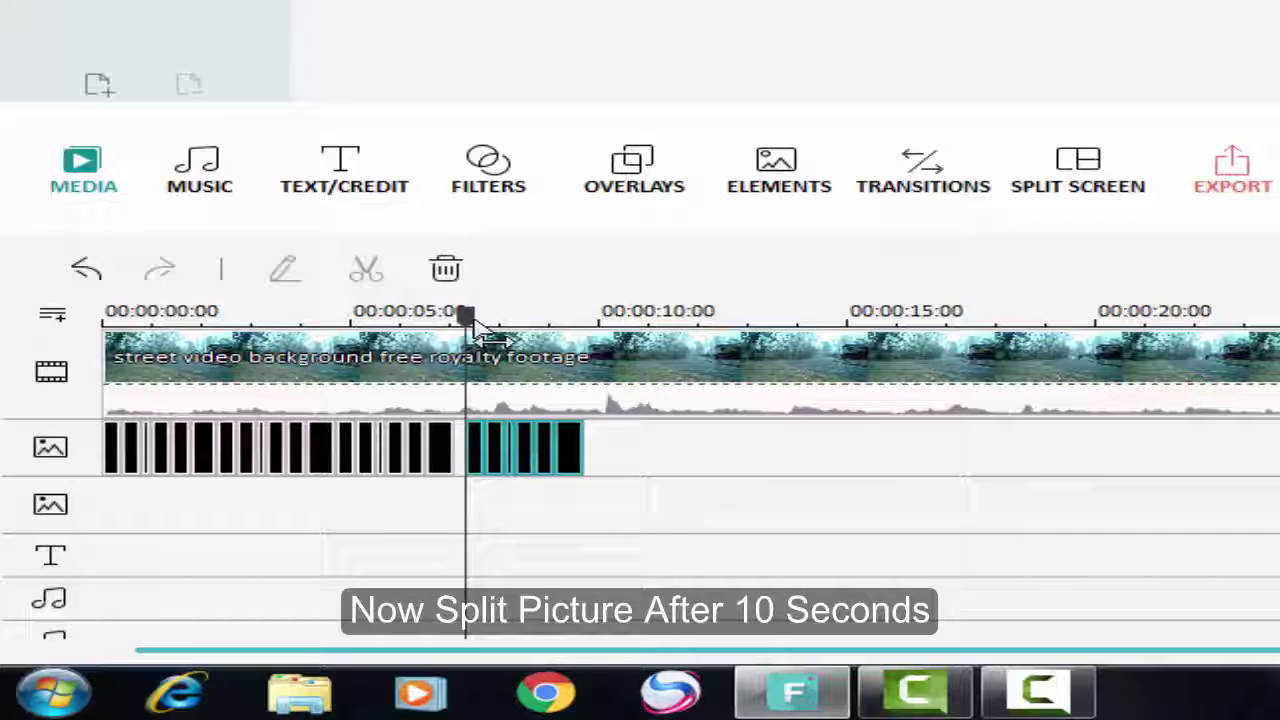
- Paste two more sets of the black pieces on the picture track, at about 9.9 and 12.3 seconds
left_click_drag(466, 316, 459, 316)
left_click(594, 315)
right_click(634, 452)
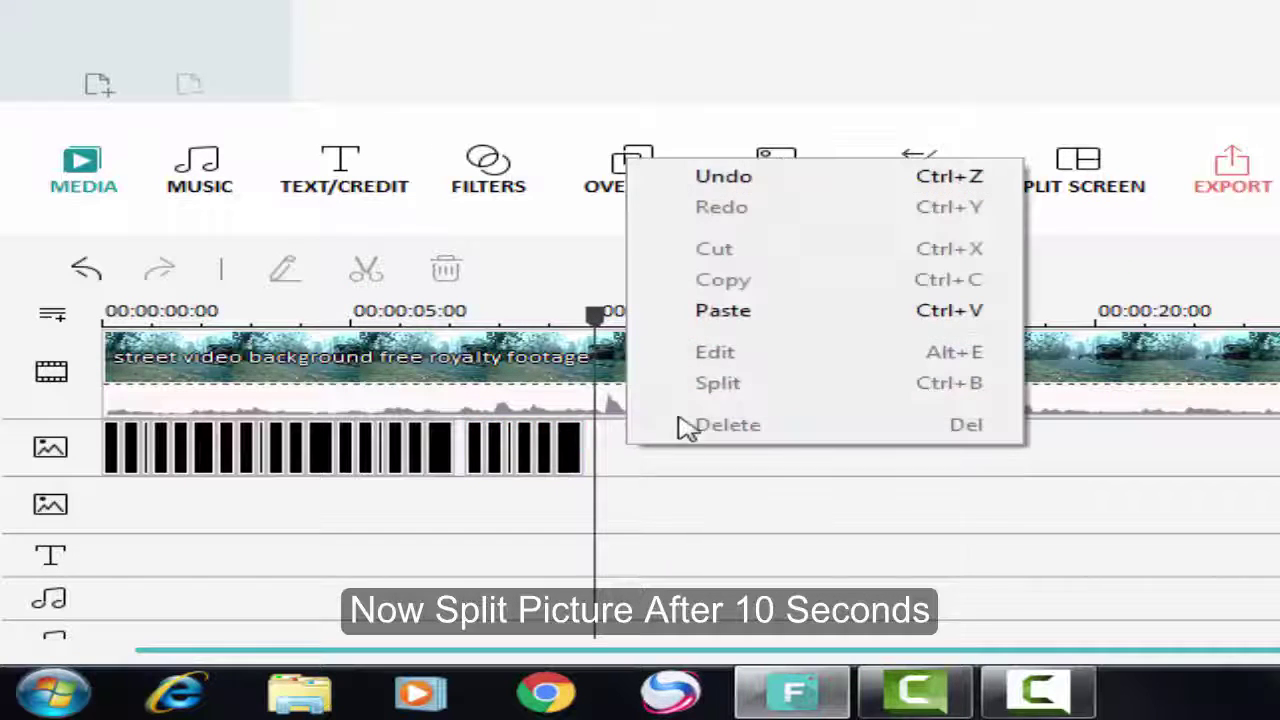
left_click(723, 311)
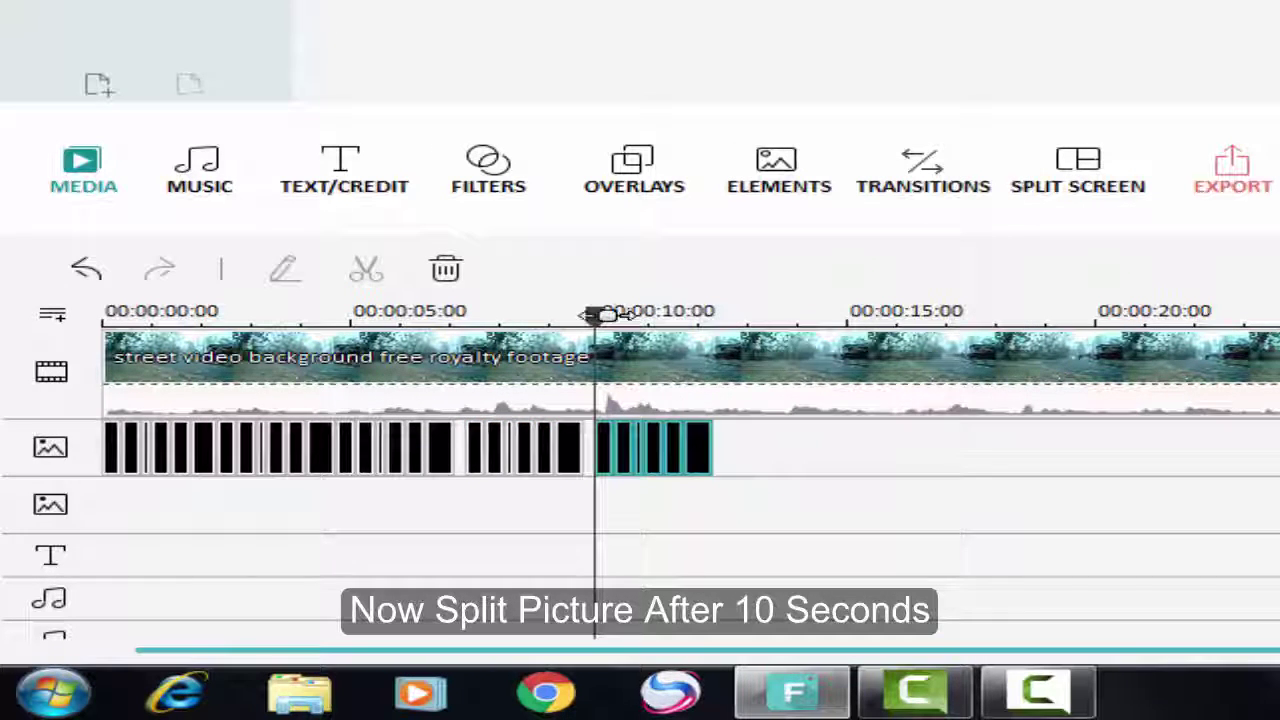
left_click_drag(598, 312, 711, 315)
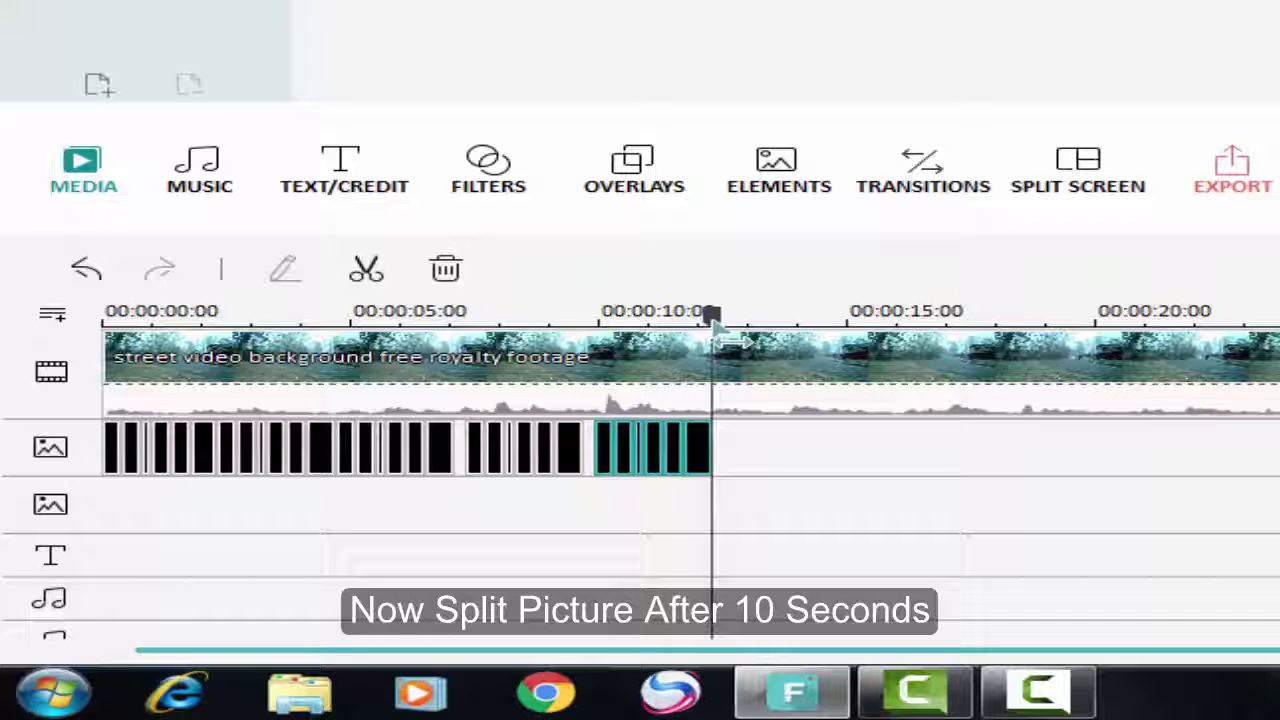
right_click(762, 450)
left_click(858, 309)
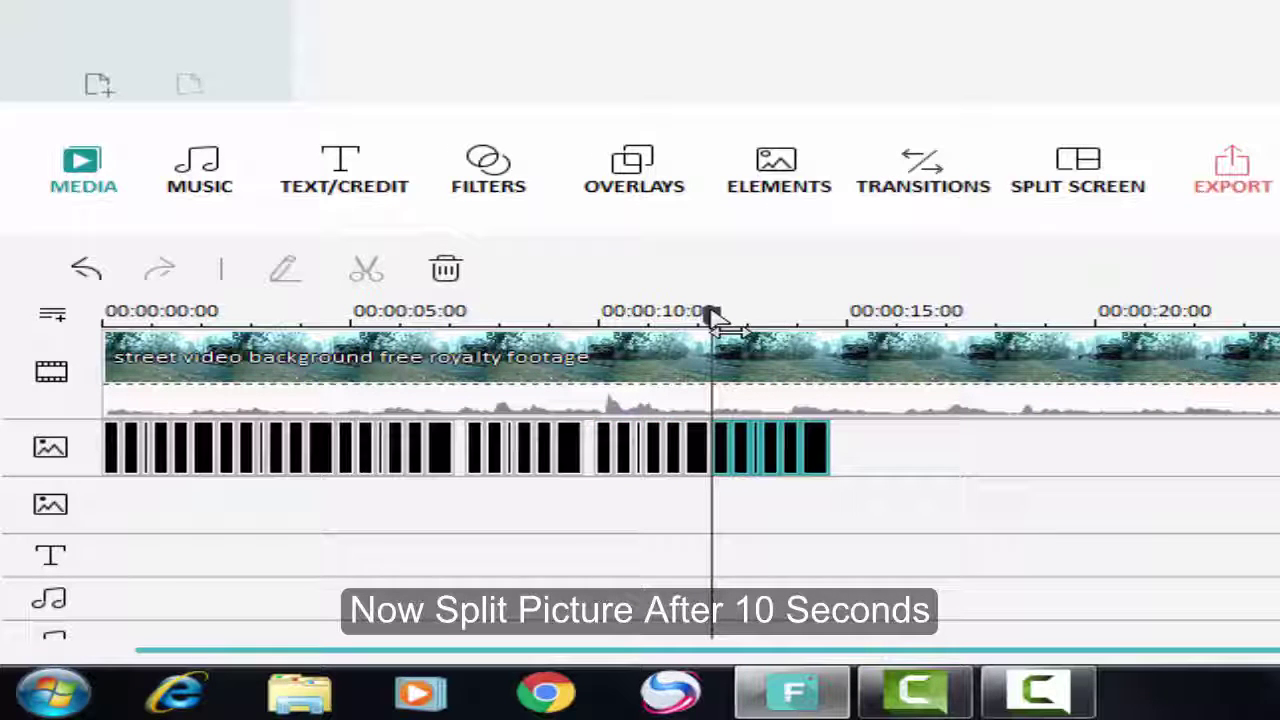
- Paste three further sets of the black pieces one after another, at about 14.7, 17.2 and 19.5 seconds
left_click_drag(712, 315, 1187, 316)
right_click(878, 432)
left_click(965, 290)
right_click(971, 443)
left_click(1024, 290)
right_click(1129, 451)
left_click(1203, 307)
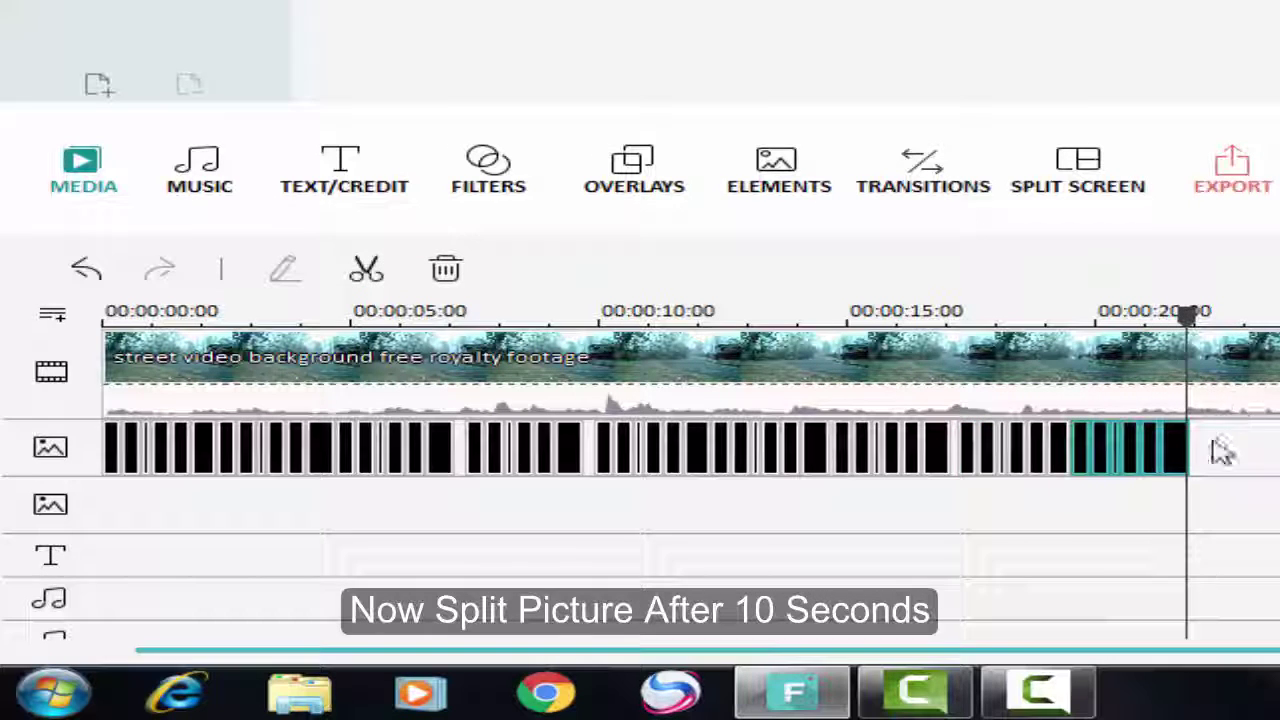
- Keep pasting sets of the black pieces from about 21.8 seconds until the picture track is filled to about 31.6 seconds
right_click(1222, 451)
left_click(1245, 305)
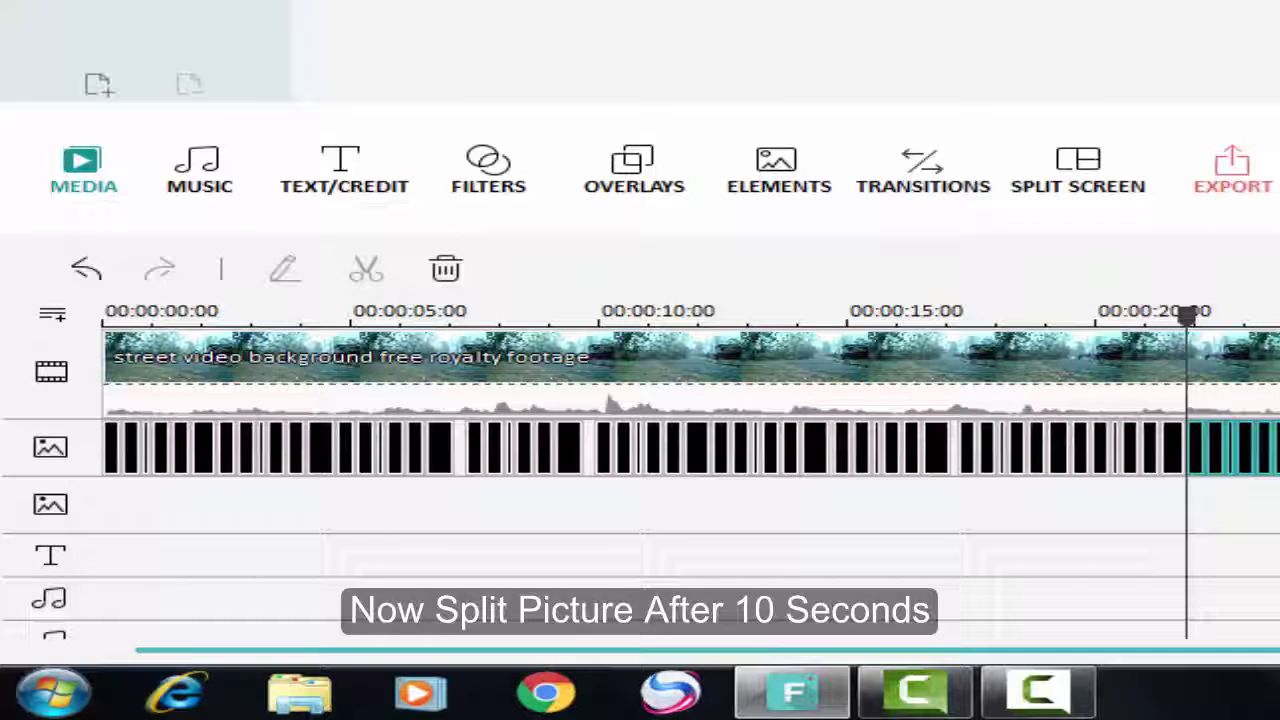
left_click(1278, 314)
right_click(1279, 440)
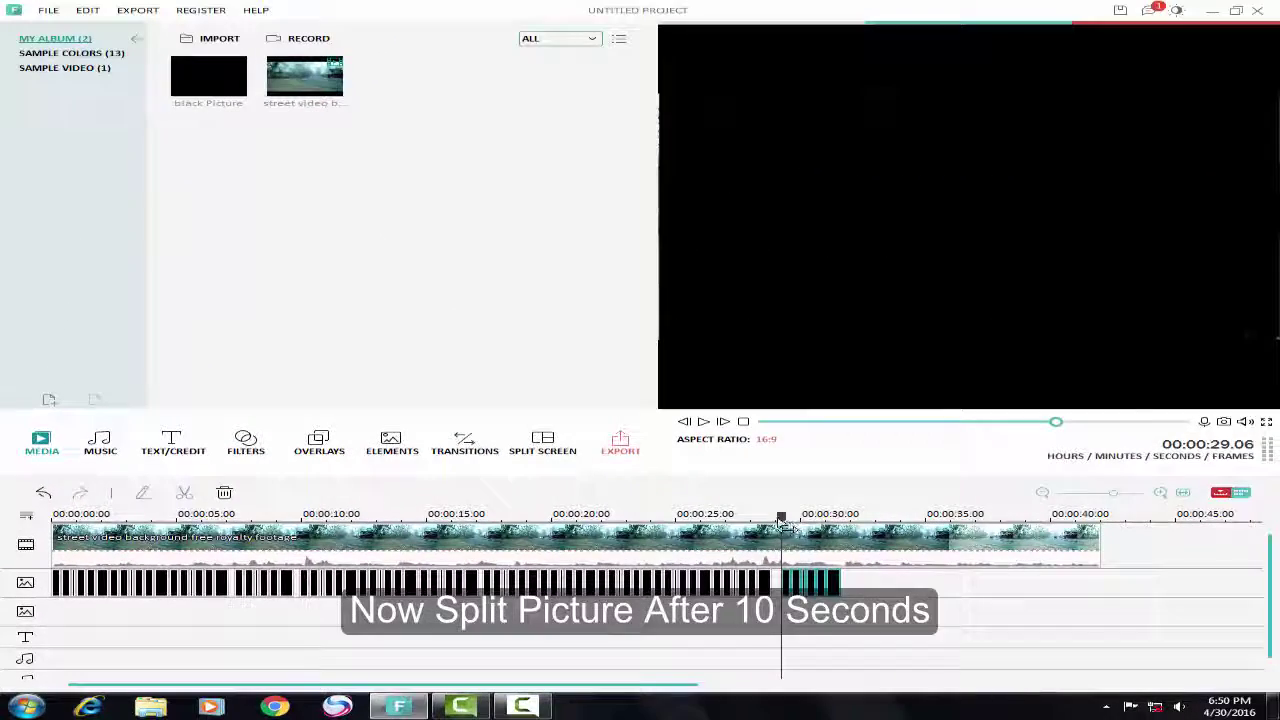
- Preview the black-flash effect by playing the first 4 seconds of the timeline from the start
left_click_drag(771, 516, 46, 516)
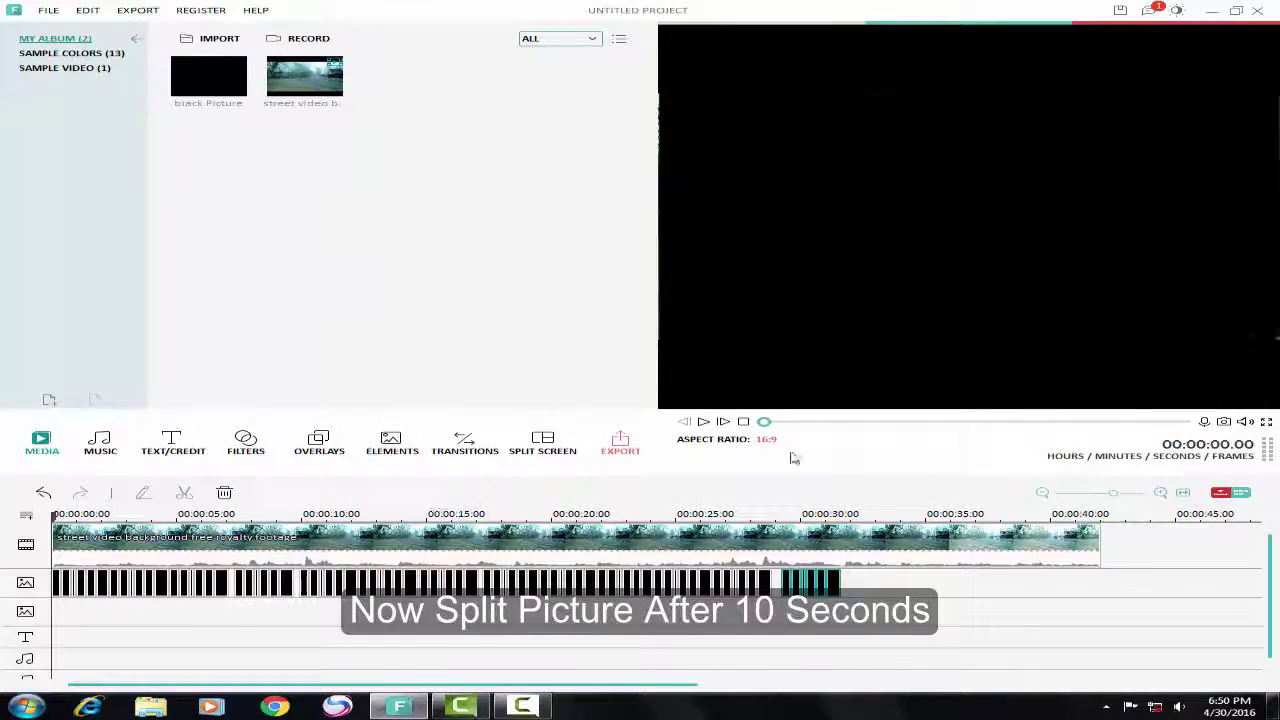
left_click(703, 421)
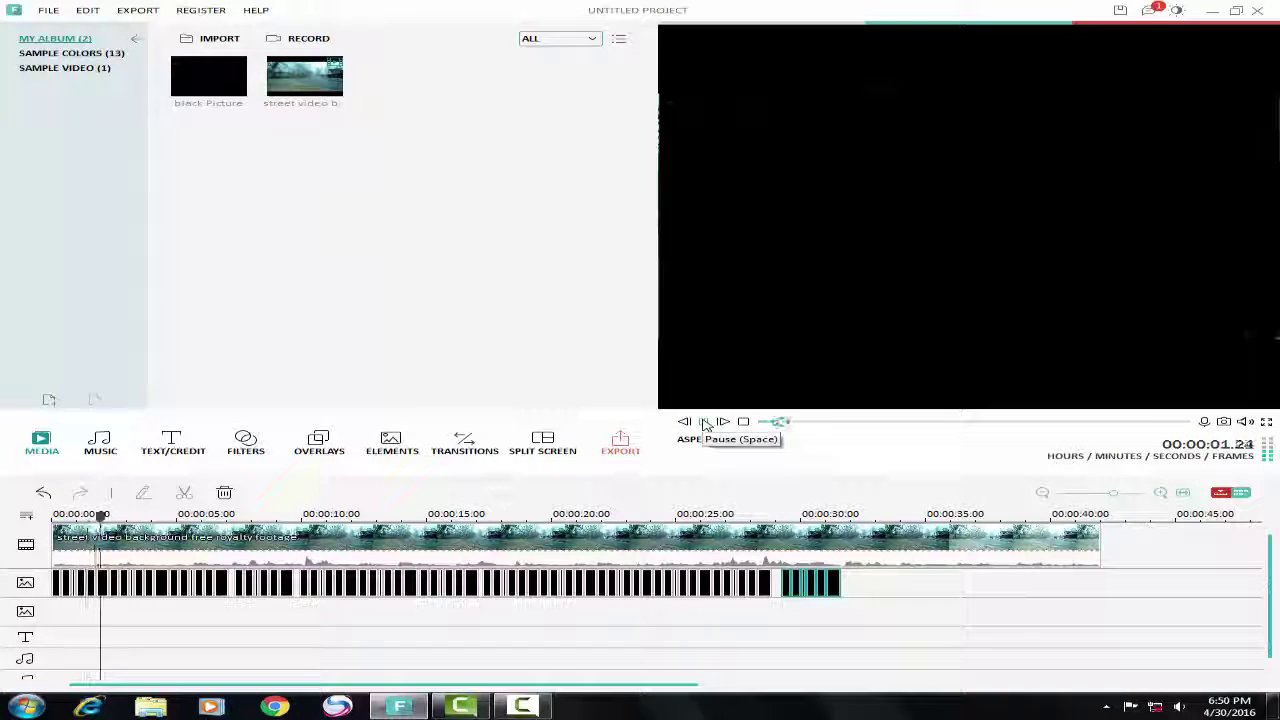
left_click(704, 422)
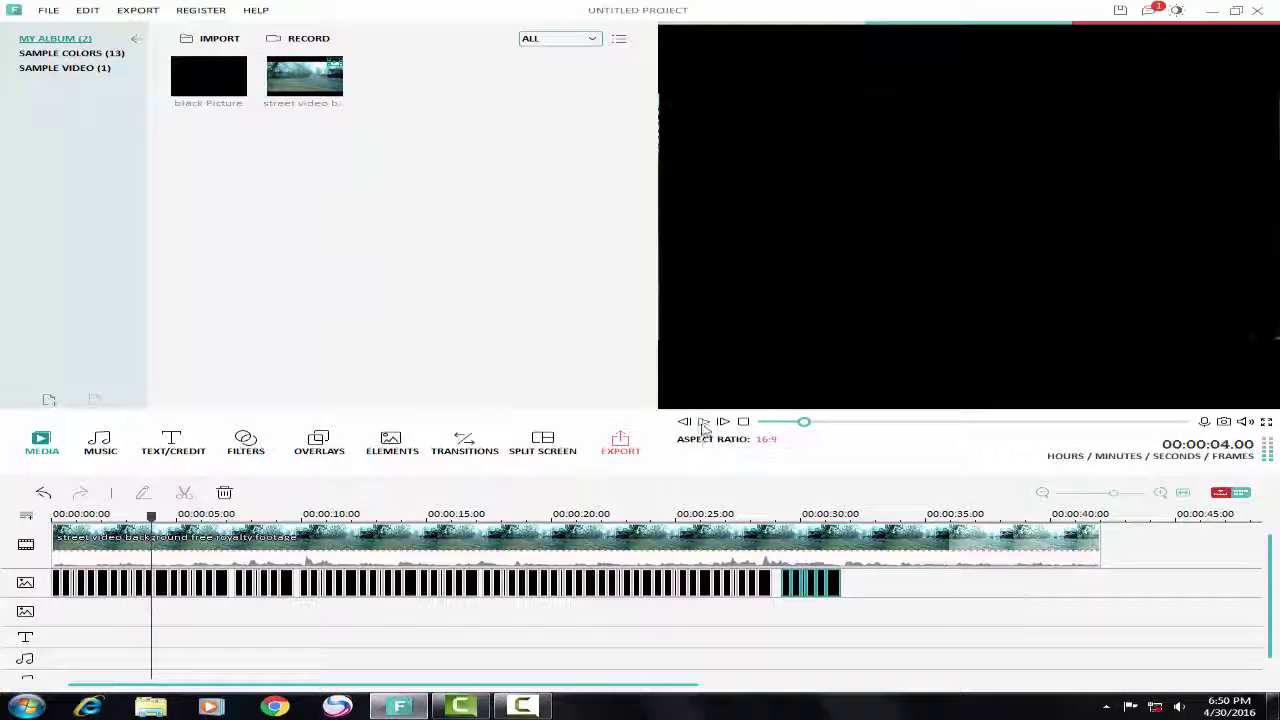
- Move two black pieces near the timeline's start down to the second picture track, at about 0.6 and 1.3 seconds
left_click(301, 584)
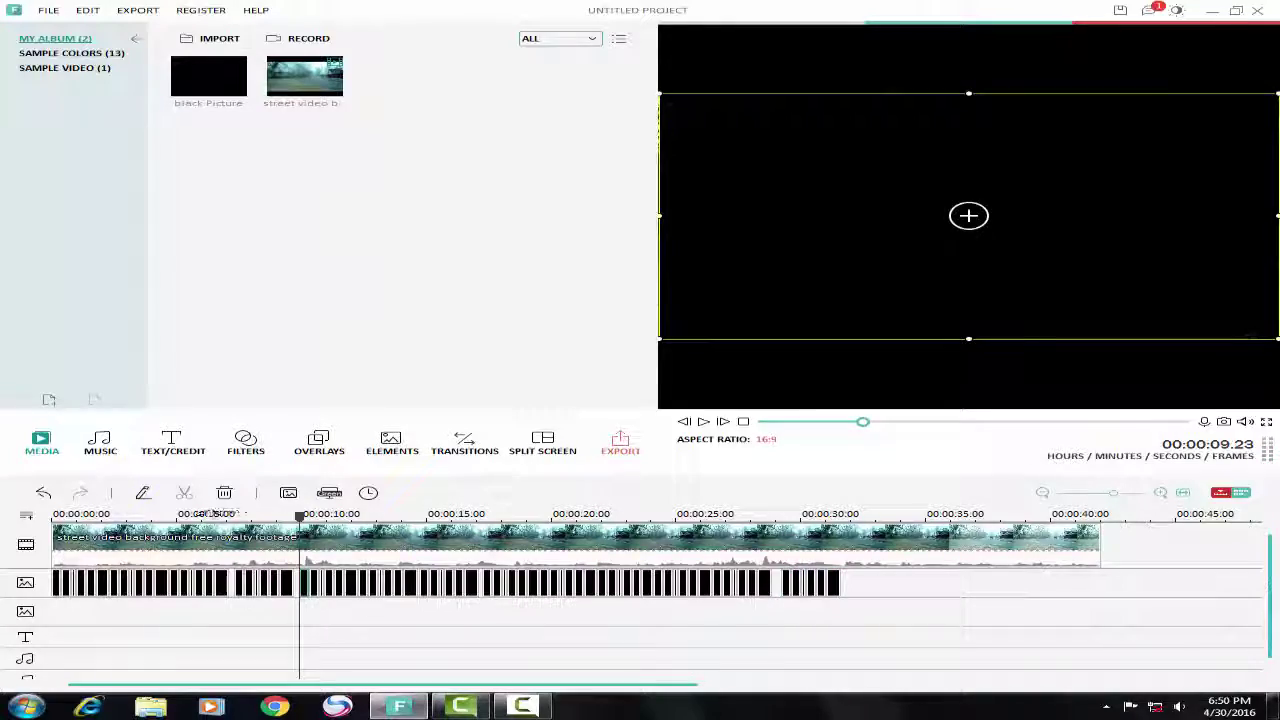
left_click_drag(1113, 493, 1134, 493)
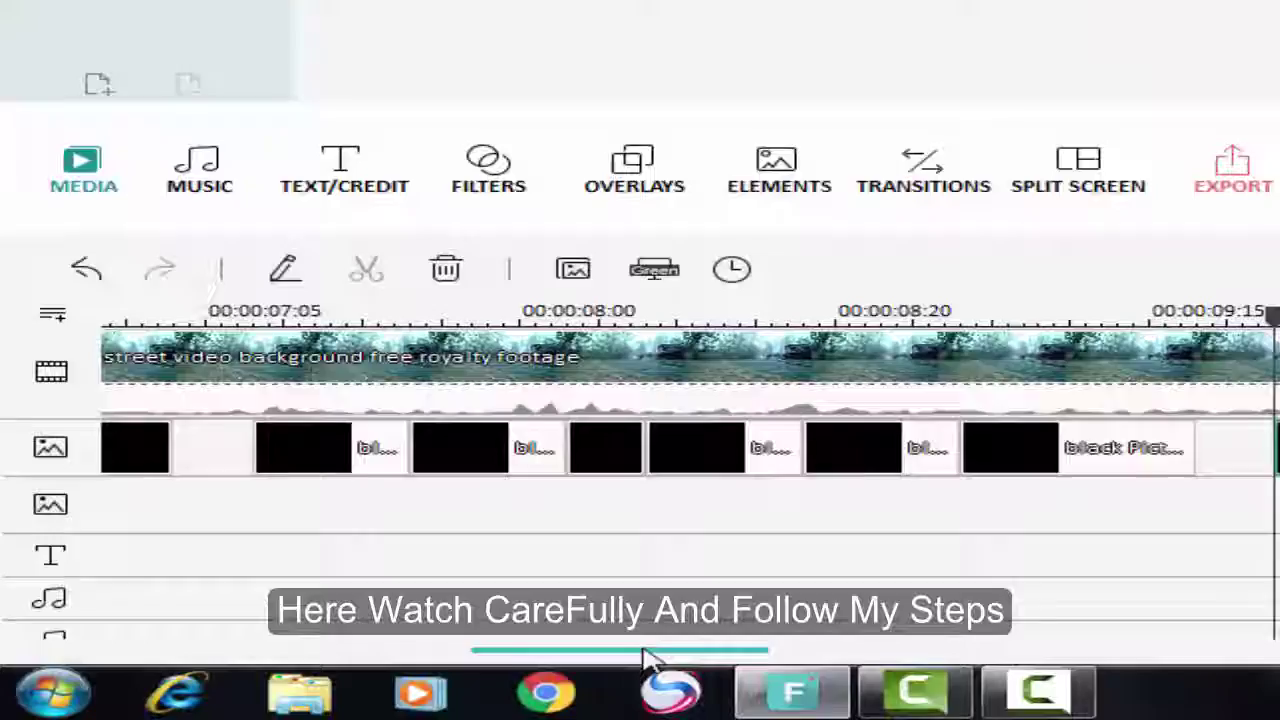
left_click_drag(664, 648, 322, 636)
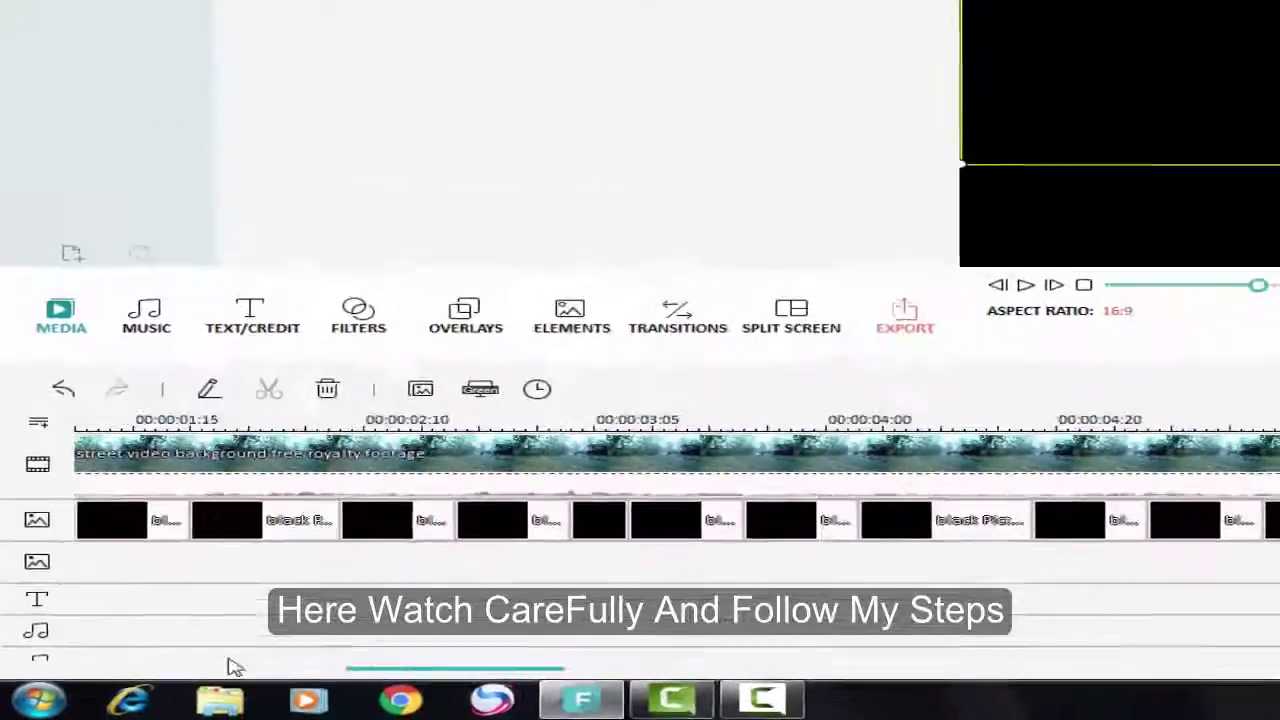
left_click_drag(234, 667, 77, 667)
left_click_drag(233, 521, 300, 583)
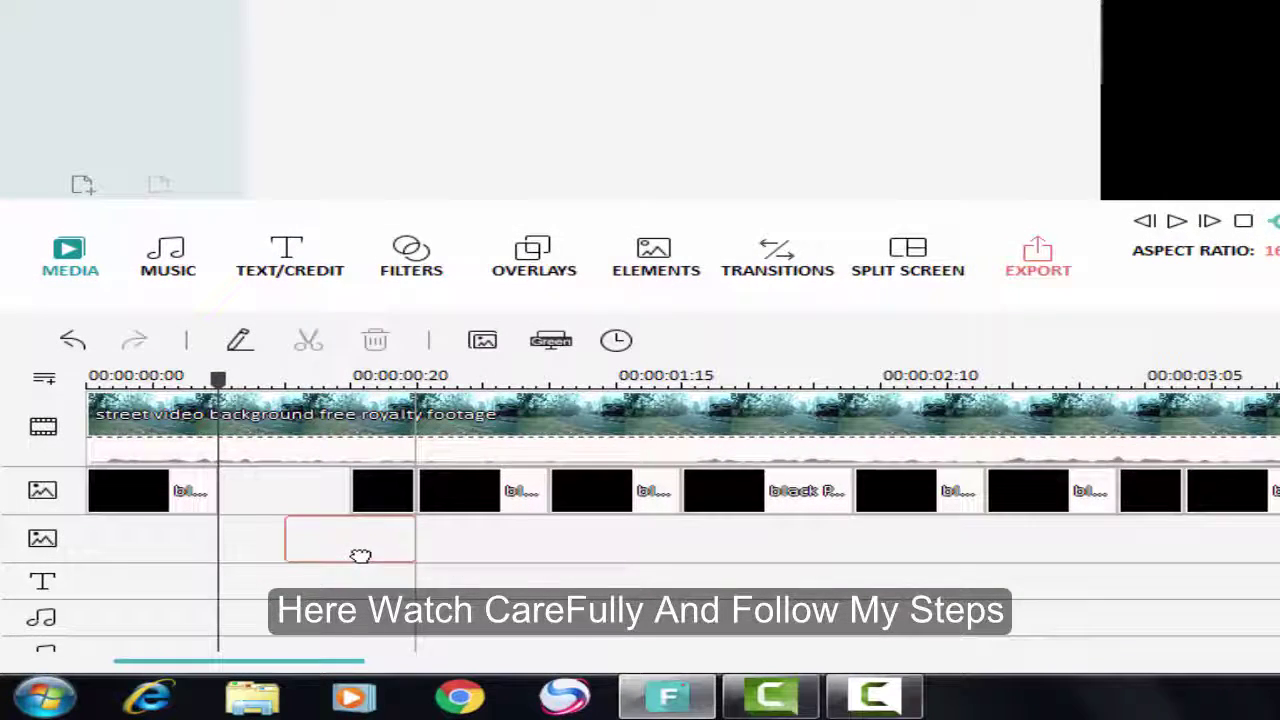
left_click_drag(360, 555, 361, 555)
left_click_drag(499, 493, 605, 555)
- Delete the three black pieces starting at about 0.8, 1.4 and 1.8 seconds on the first picture track
left_click_drag(378, 495, 425, 495)
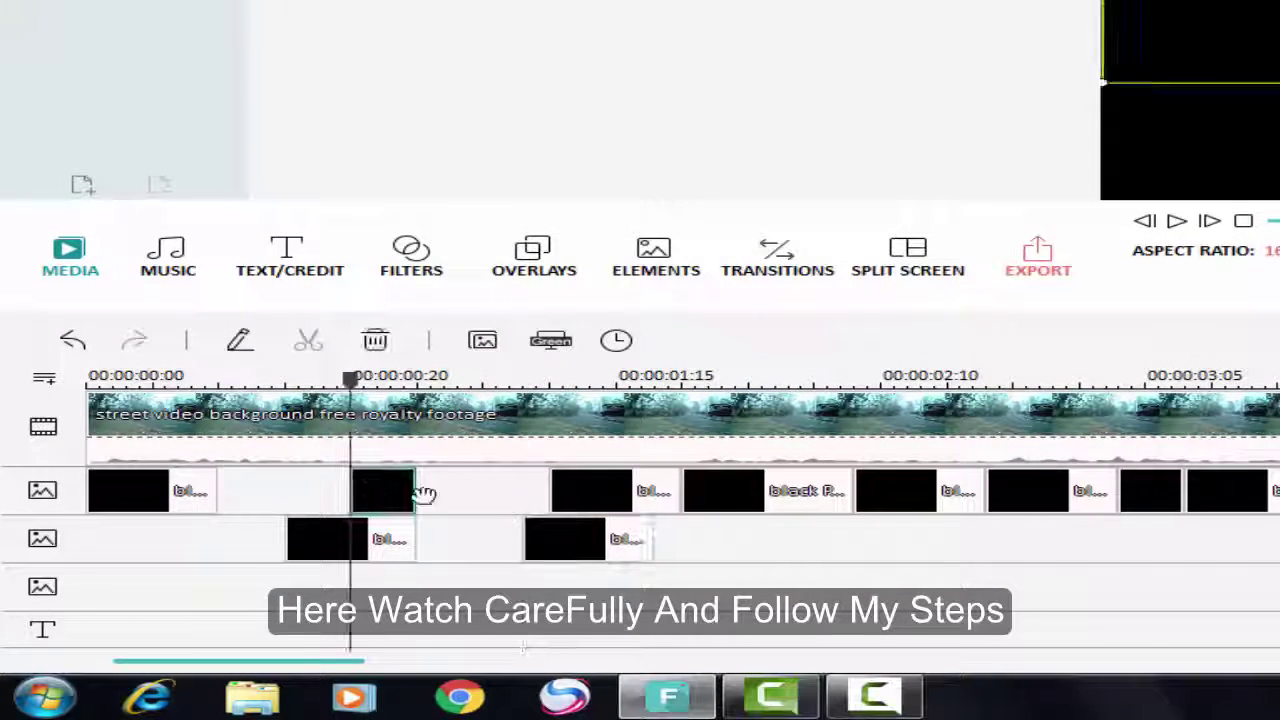
key("Delete")
left_click(657, 494)
key("Delete")
left_click(773, 495)
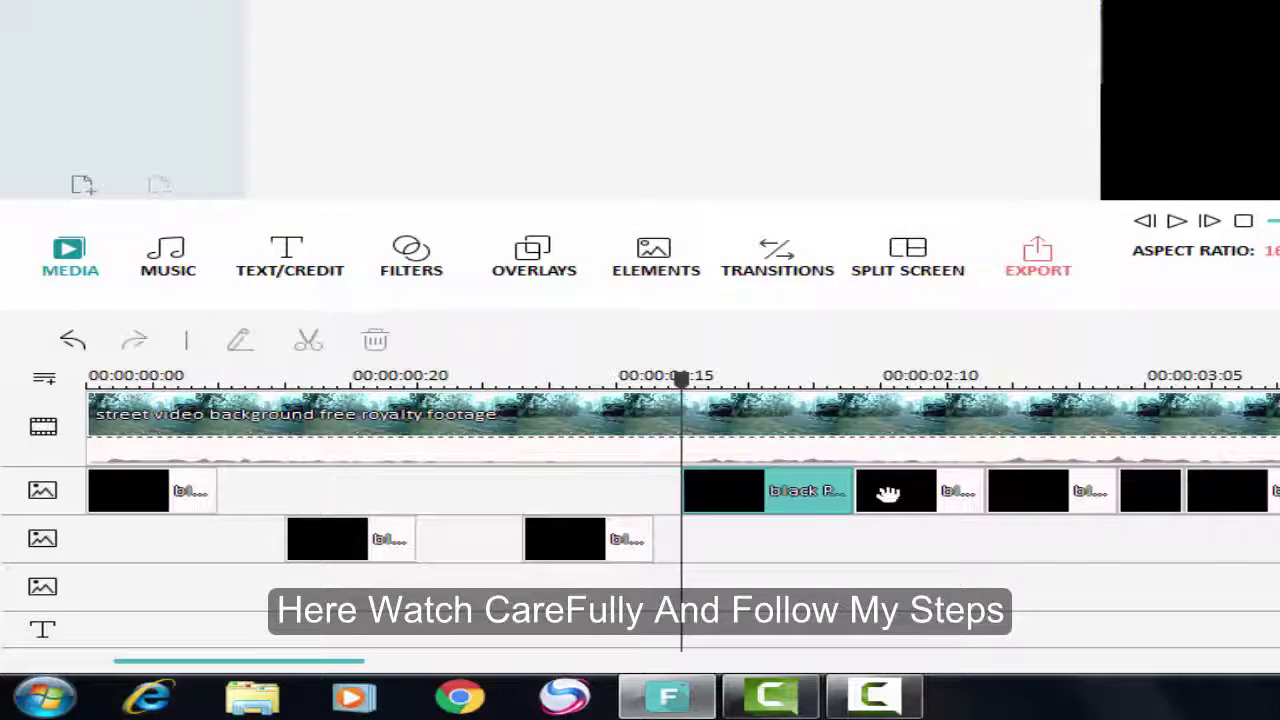
key("Delete")
- Move the next three black pieces to the second picture track at about 2.1, 2.7 and 3.5 seconds, and delete the short piece at 3.1 seconds
left_click_drag(898, 532, 872, 540)
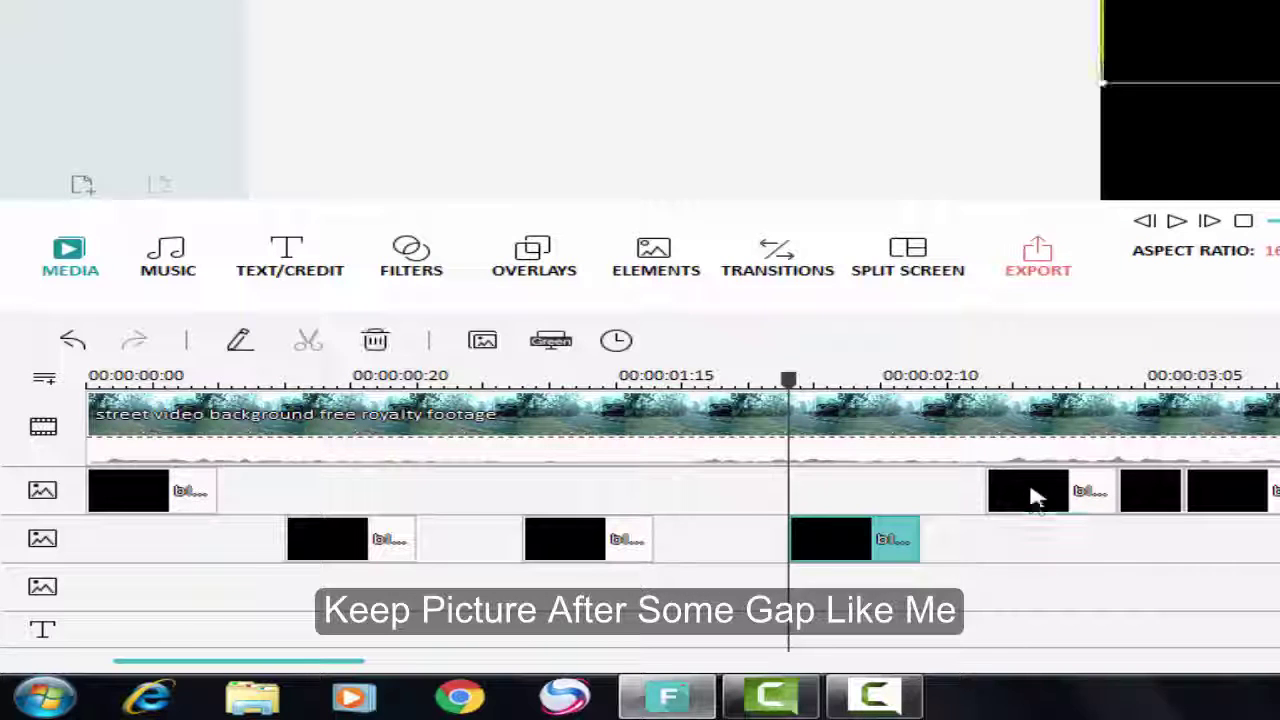
left_click_drag(1055, 540, 1056, 540)
left_click_drag(1229, 503, 1278, 536)
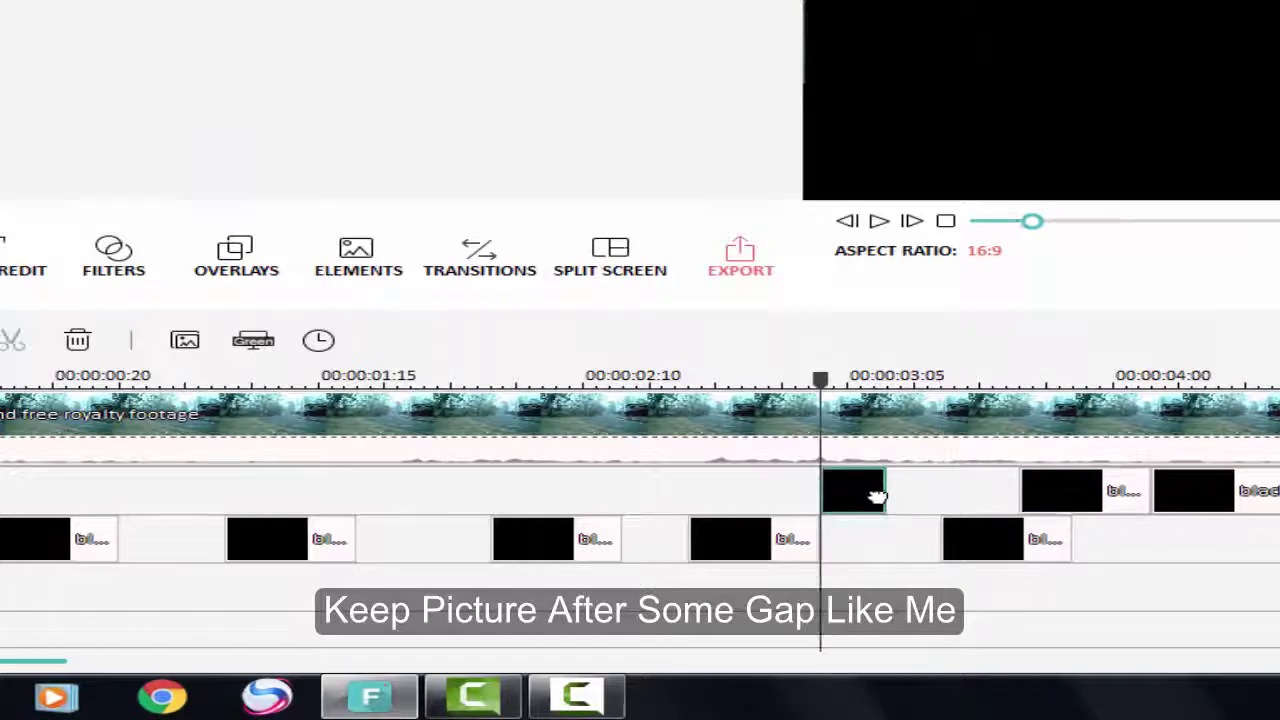
key("Delete")
- Move the next black piece and the wider one after it to the second picture track, at about 4.1 and 4.8 seconds
left_click_drag(1098, 490, 1269, 546)
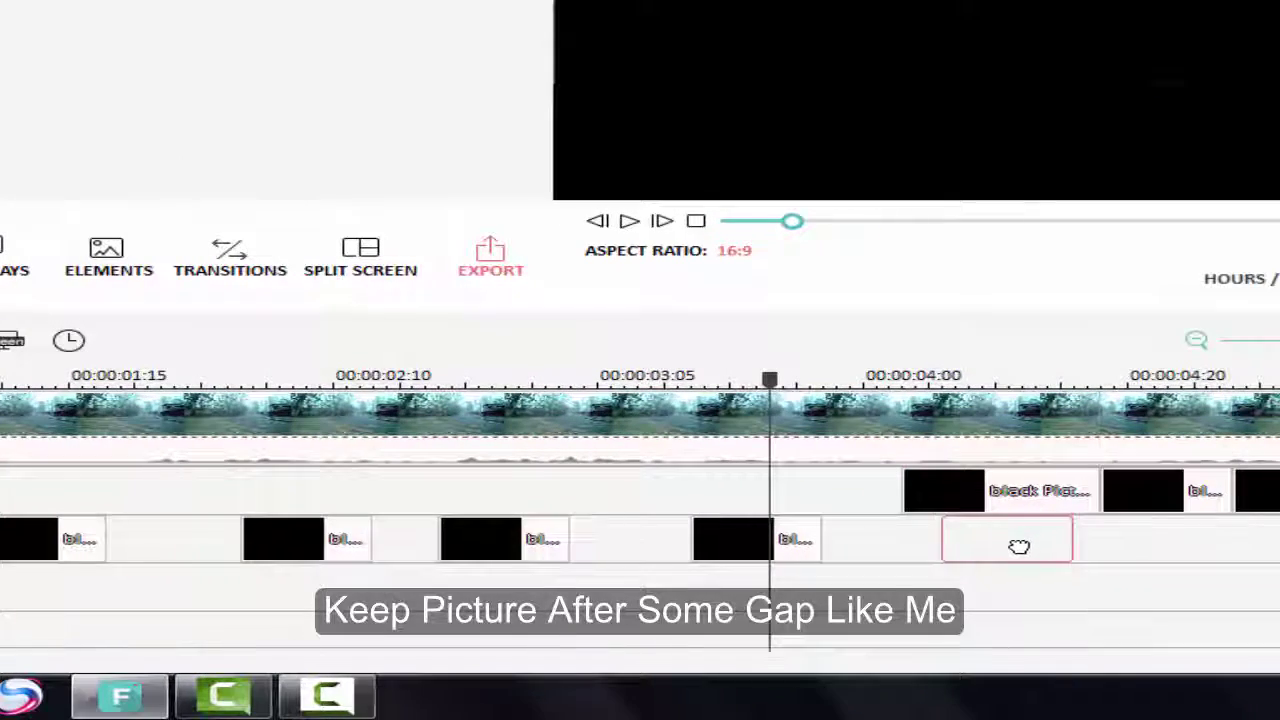
left_click(1062, 491)
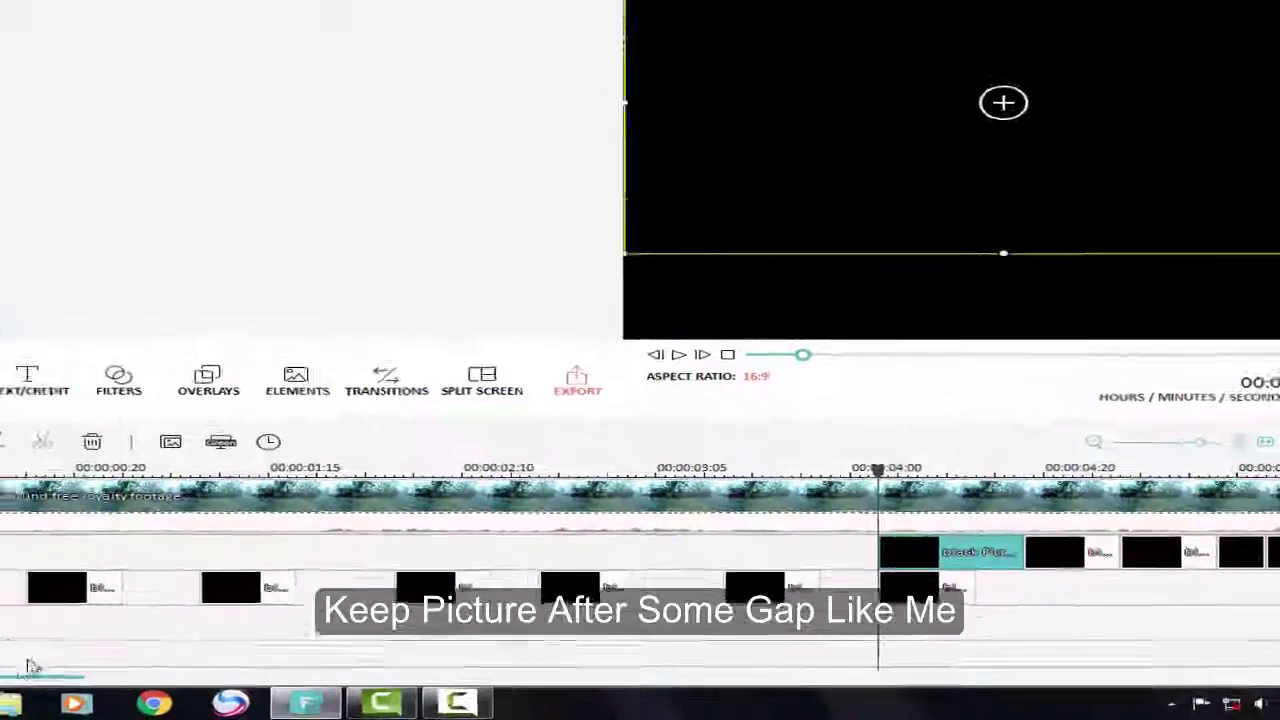
left_click_drag(183, 688, 268, 688)
left_click_drag(273, 585, 387, 618)
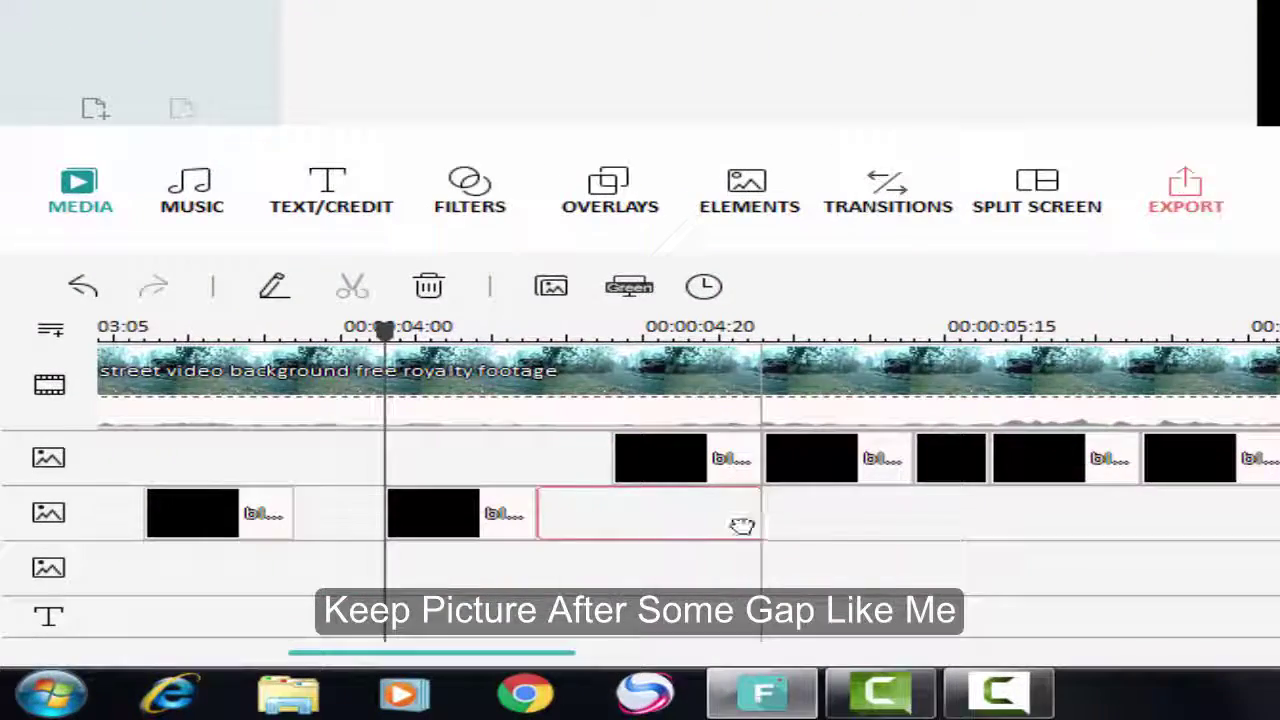
left_click_drag(832, 542, 788, 540)
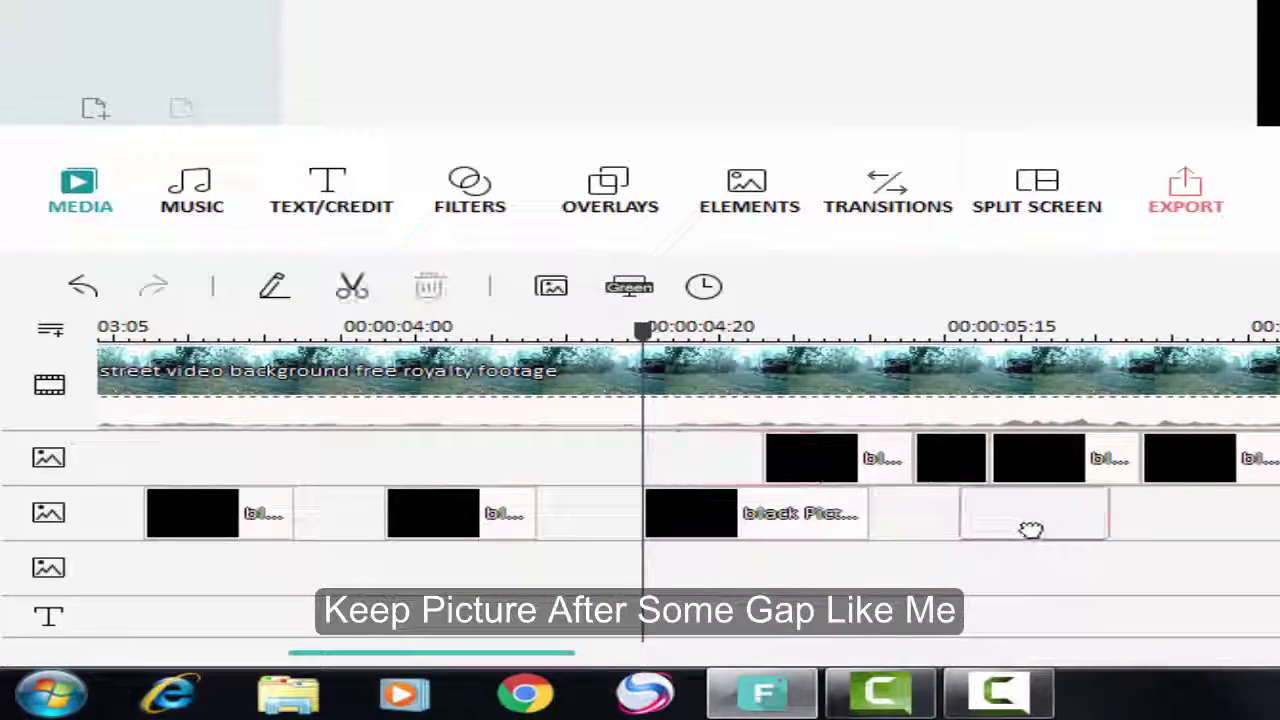
- Move four black pieces to the second picture track at about 5.7, 6.4, 7.0 and 7.6 seconds, and delete the short piece at 5.5 seconds
left_click_drag(838, 452, 823, 514)
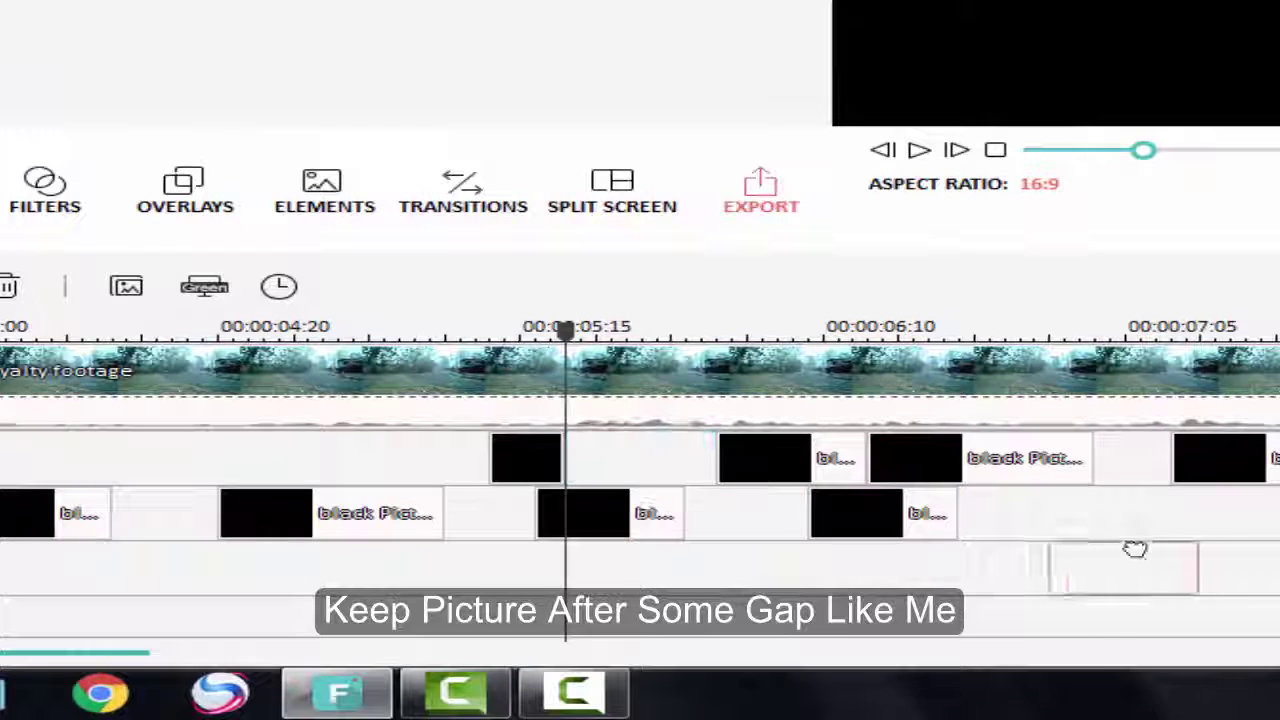
left_click_drag(1135, 549, 1132, 516)
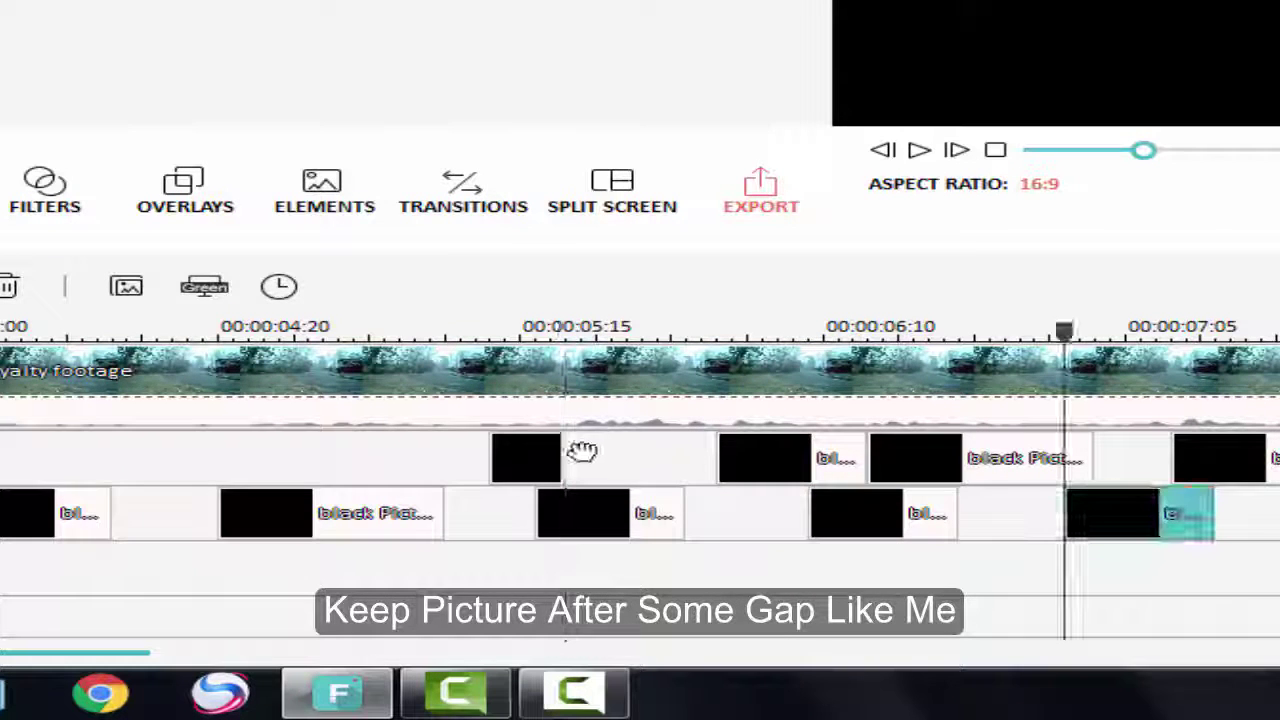
left_click(541, 458)
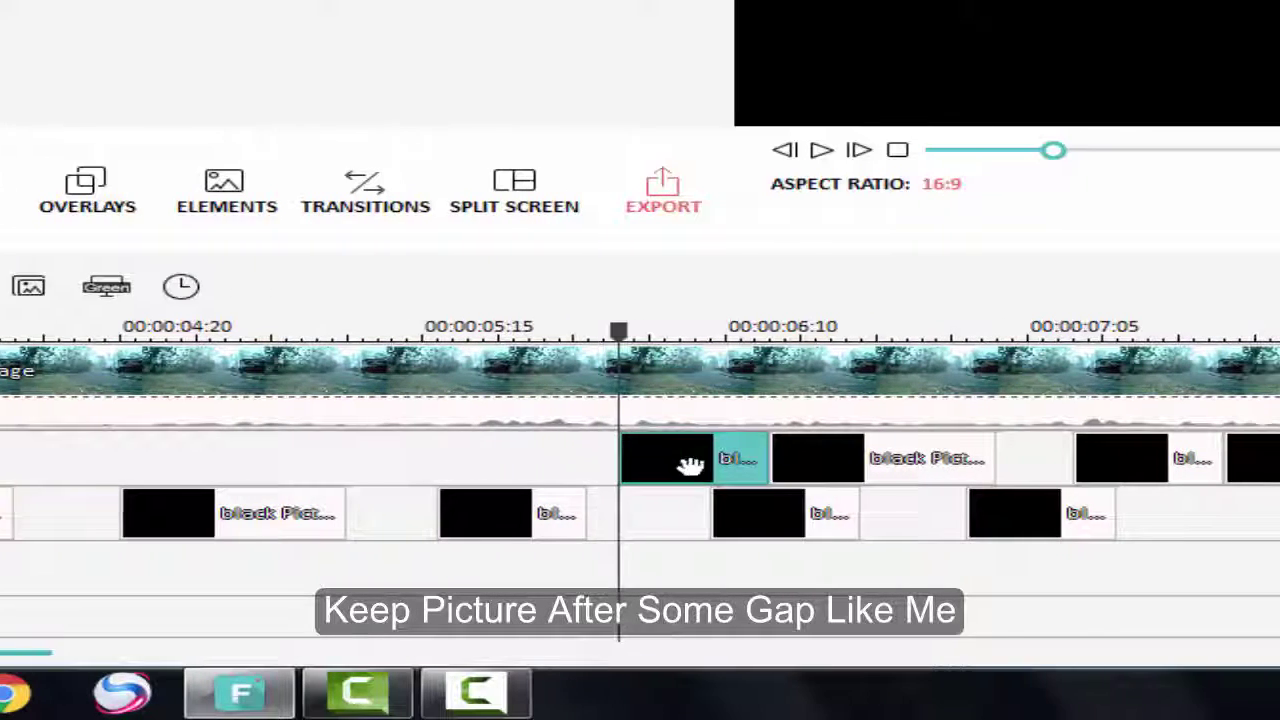
left_click_drag(785, 462, 949, 532)
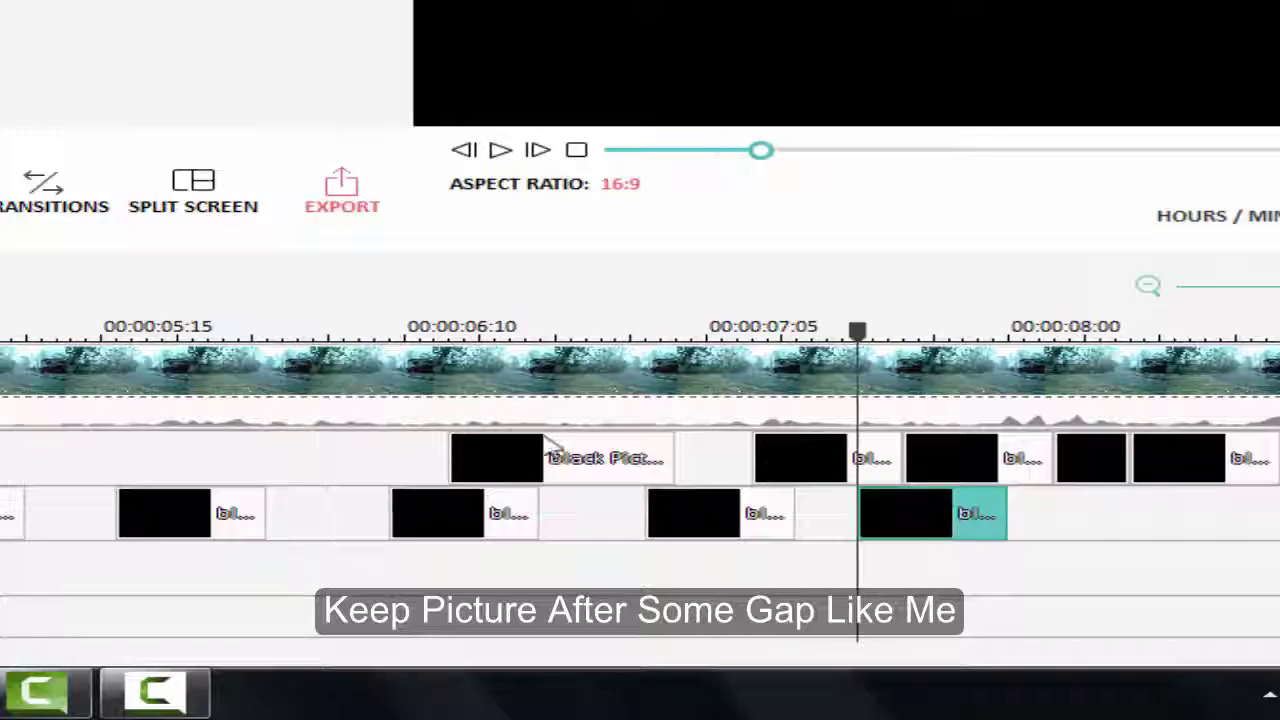
- Move the wide black piece to about 8.3 seconds on the second picture track, and three more pieces to about 9.1, 9.8 and 10.5 seconds
left_click(549, 445)
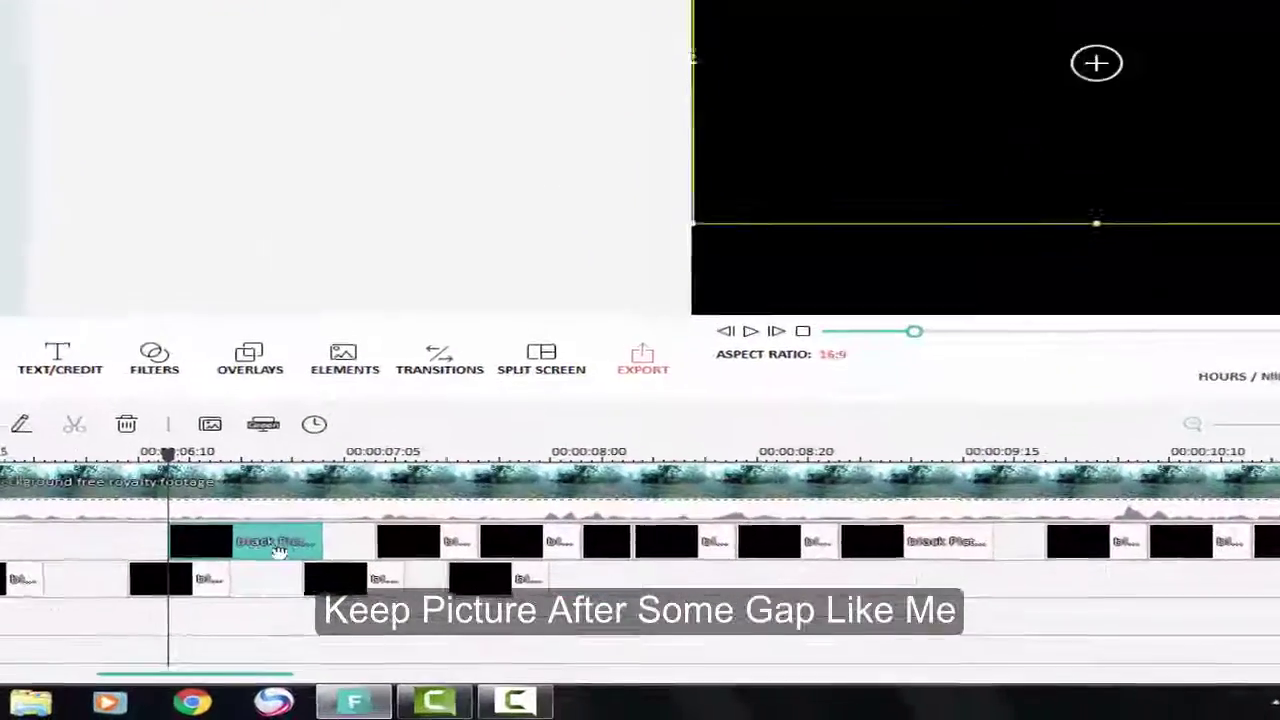
left_click_drag(340, 582, 692, 628)
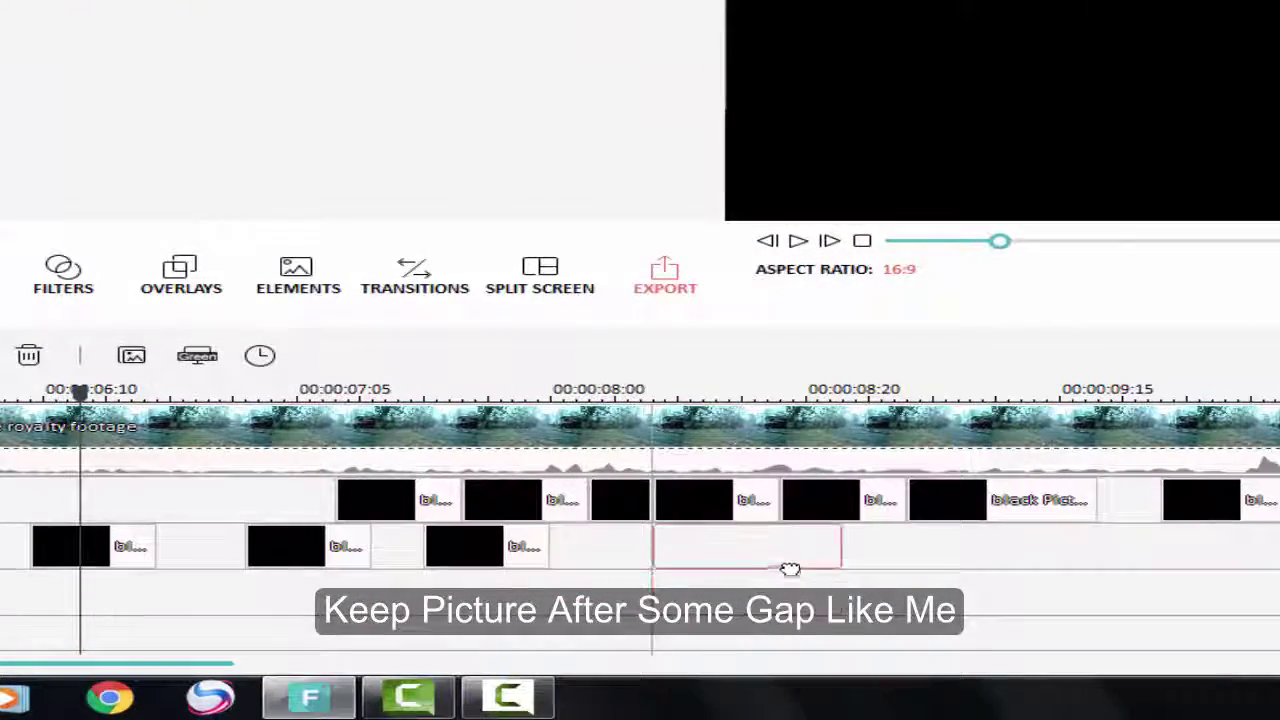
left_click_drag(794, 565, 794, 565)
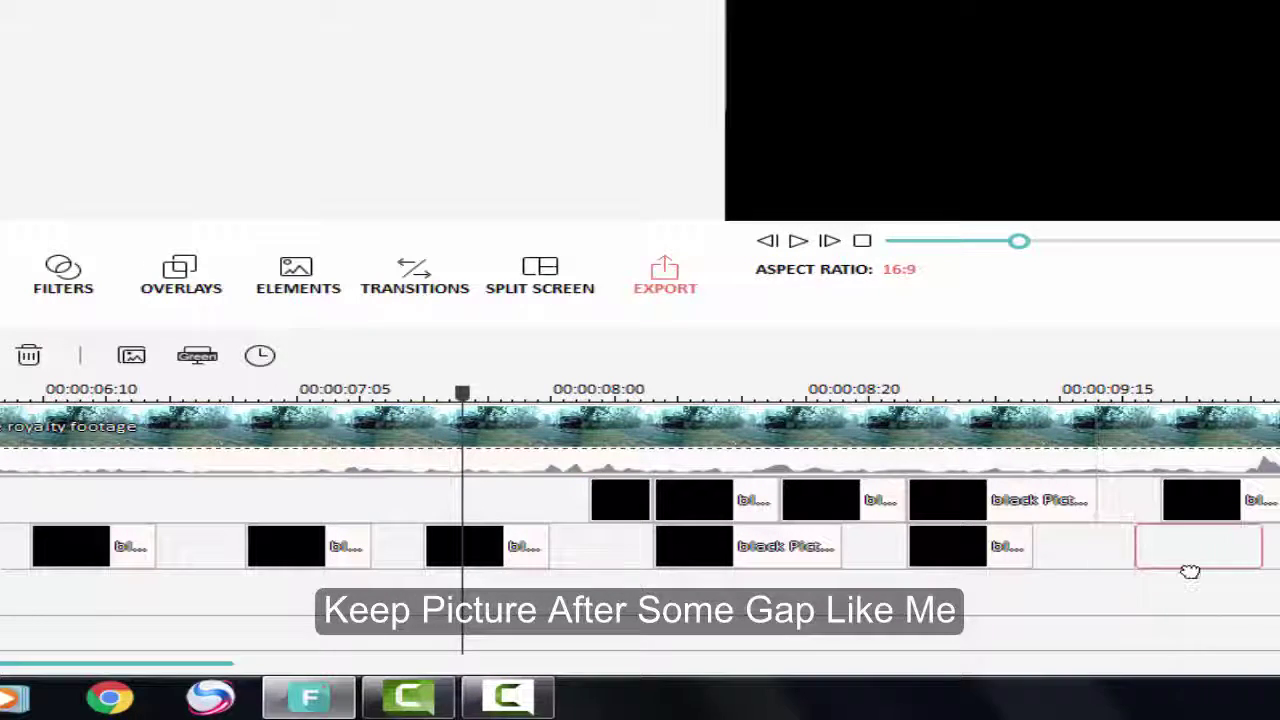
left_click_drag(1190, 572, 1190, 572)
left_click_drag(716, 508, 1261, 566)
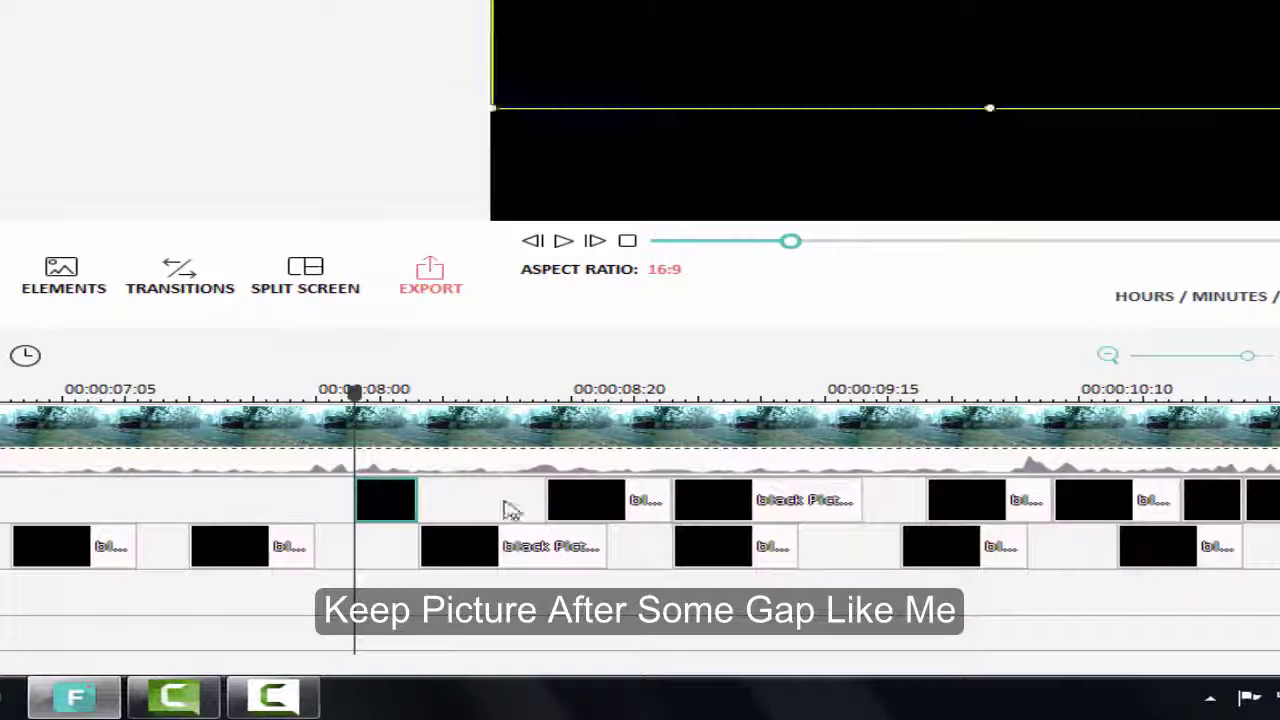
- Delete the black pieces at about 8.1 and 8.7 seconds on the first picture track
key("Delete")
left_click(586, 500)
key("Delete")
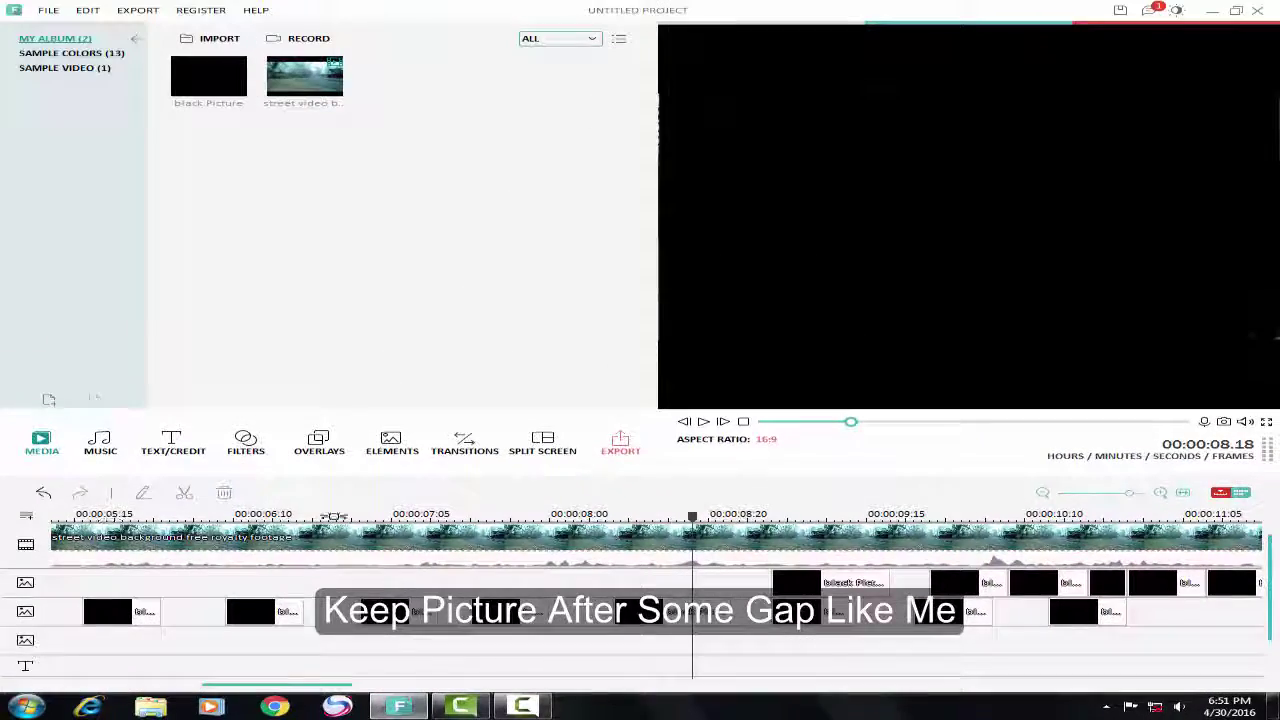
- Delete all black pieces on both picture tracks from about 9 seconds onward
left_click_drag(334, 517, 93, 514)
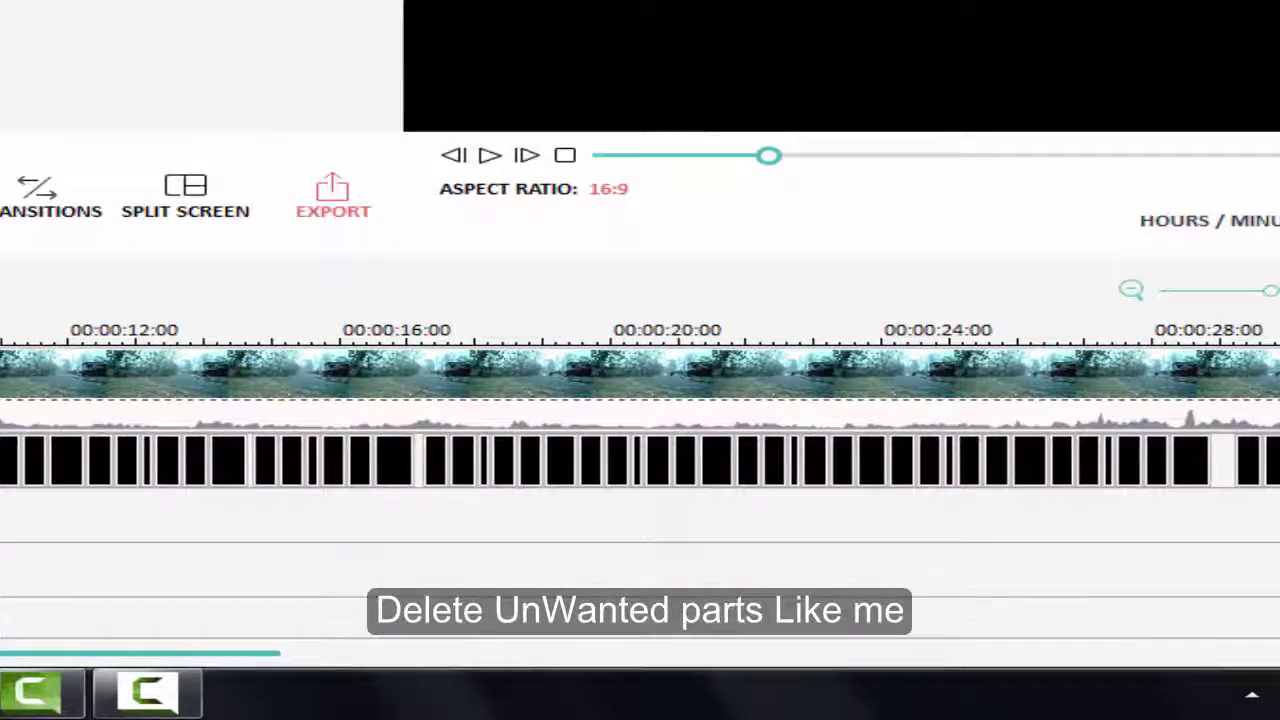
left_click_drag(0, 440, 1279, 572)
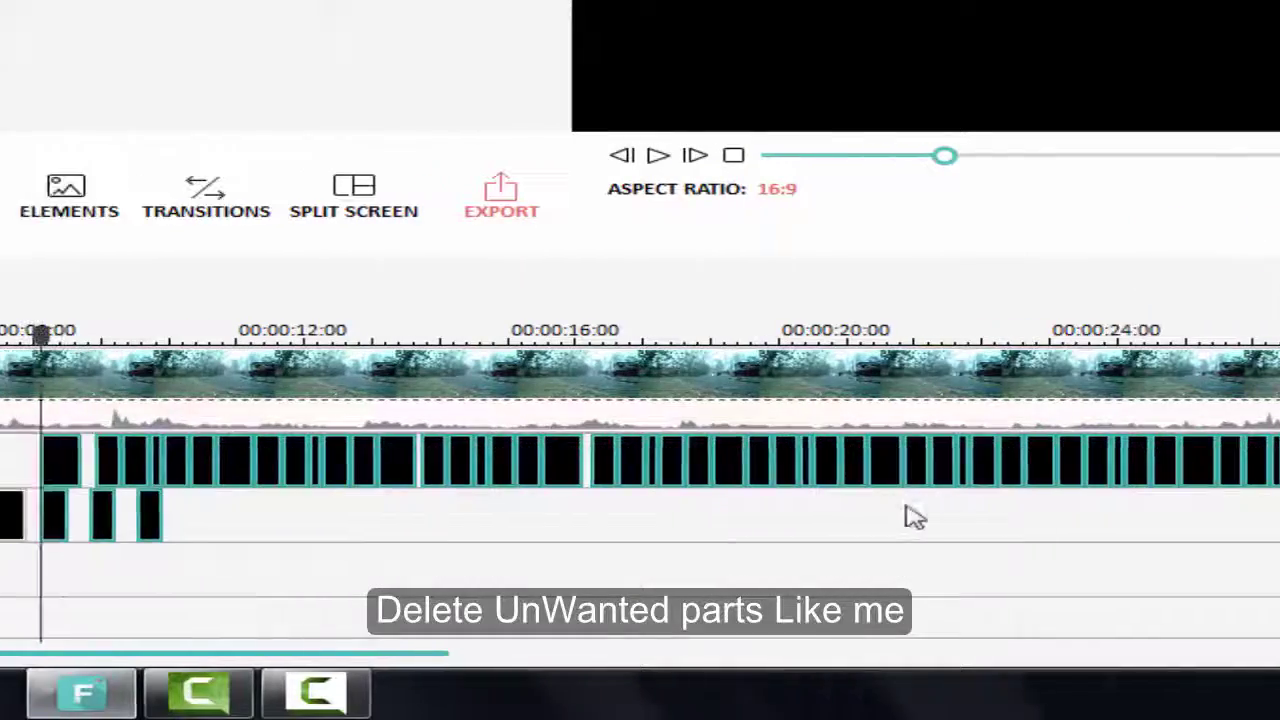
key("Delete")
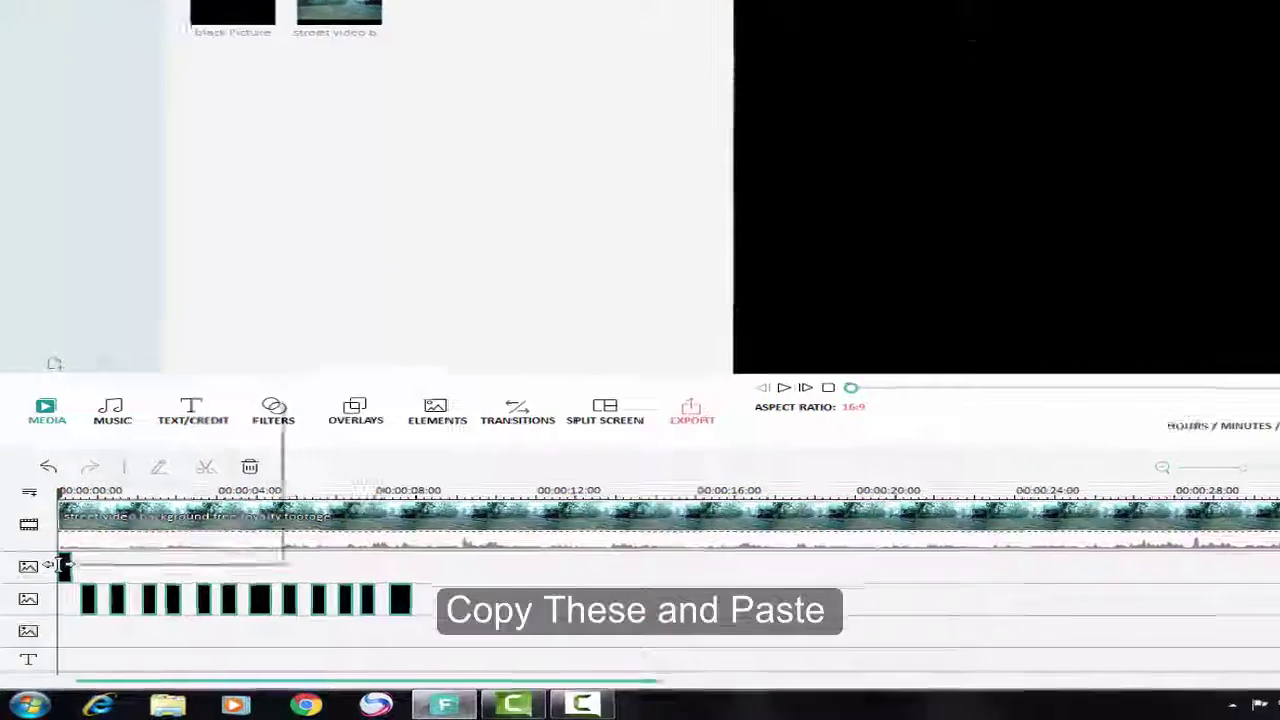
- Copy the full set of black pieces on both picture tracks and paste it at about 9.3 seconds and at 00:00:18.20
right_click(57, 585)
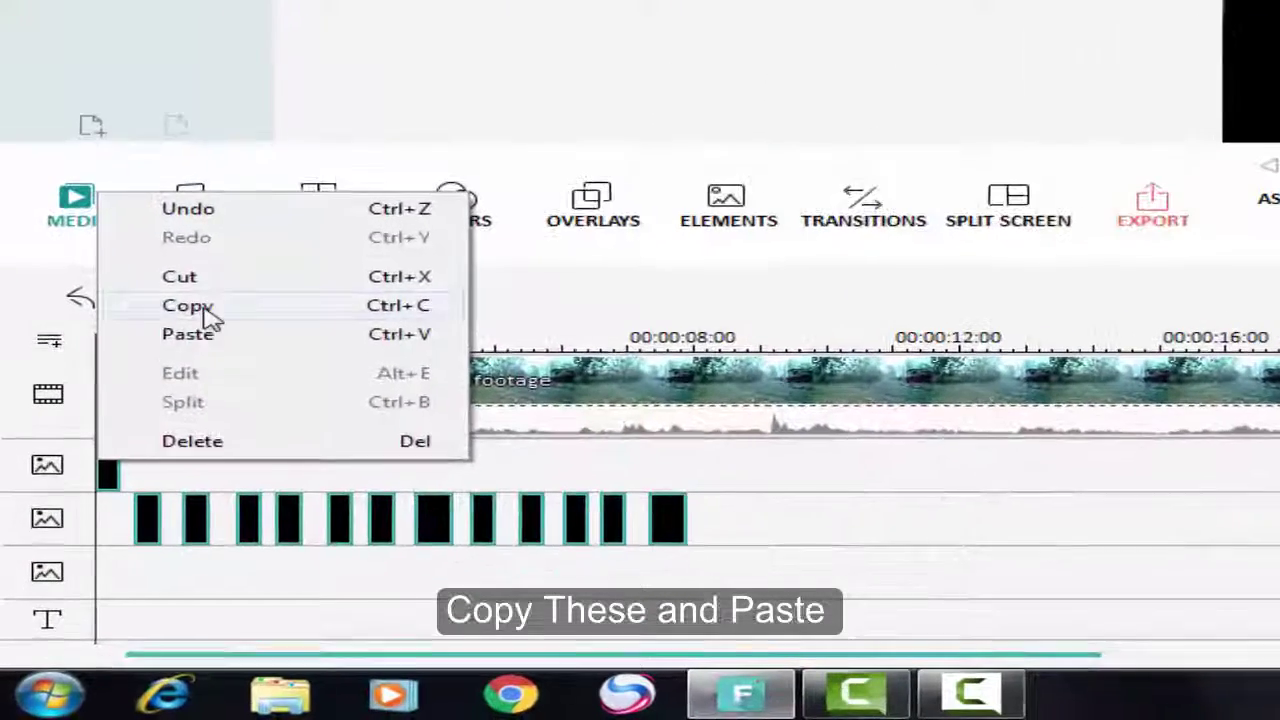
left_click(108, 501)
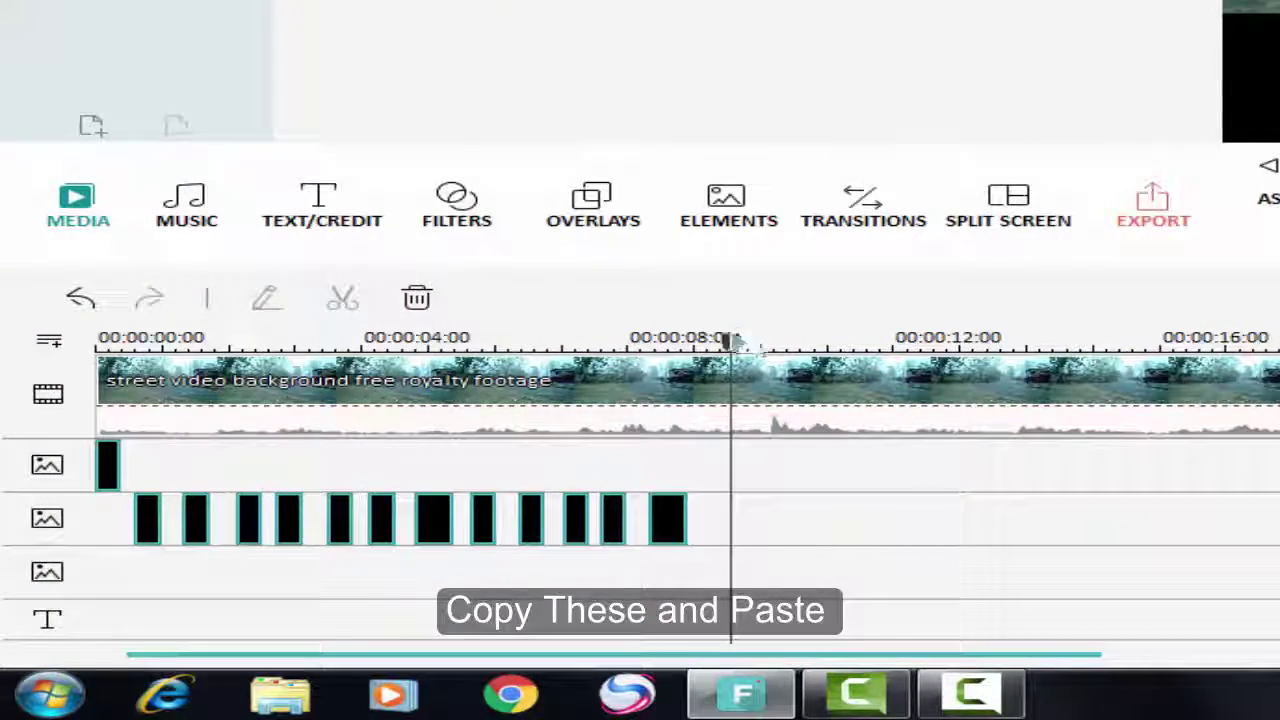
right_click(772, 515)
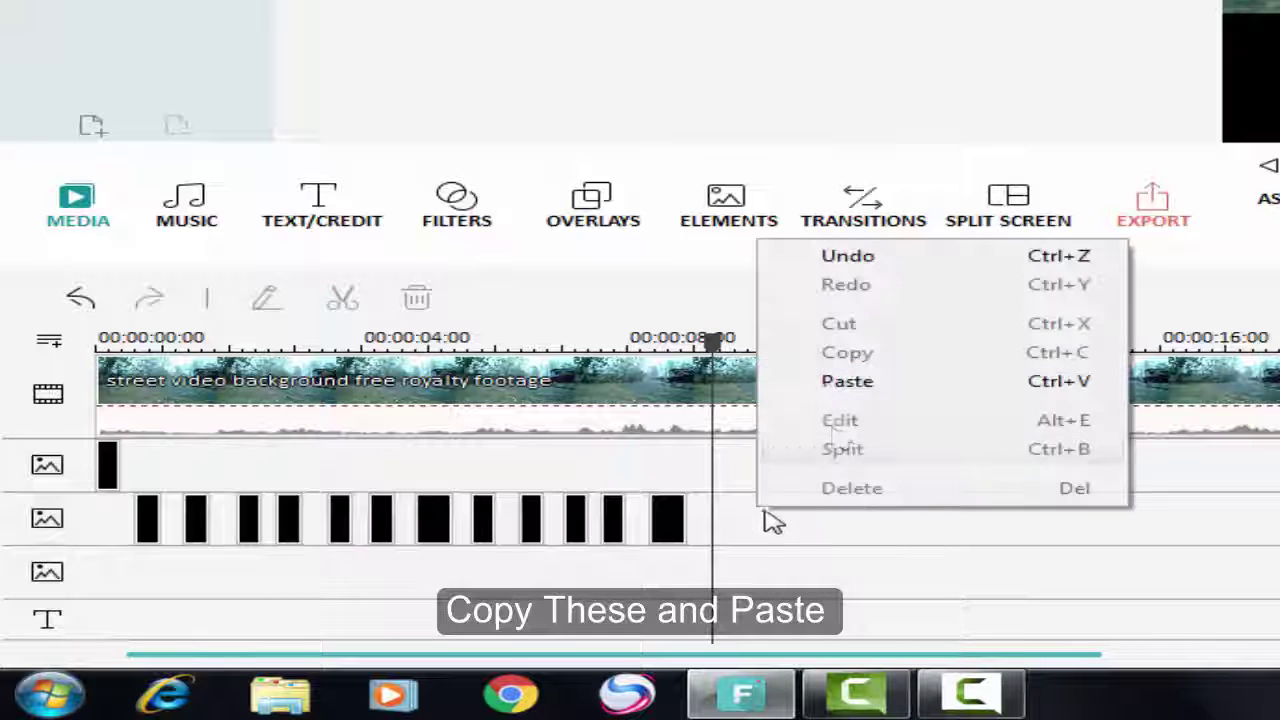
left_click(846, 380)
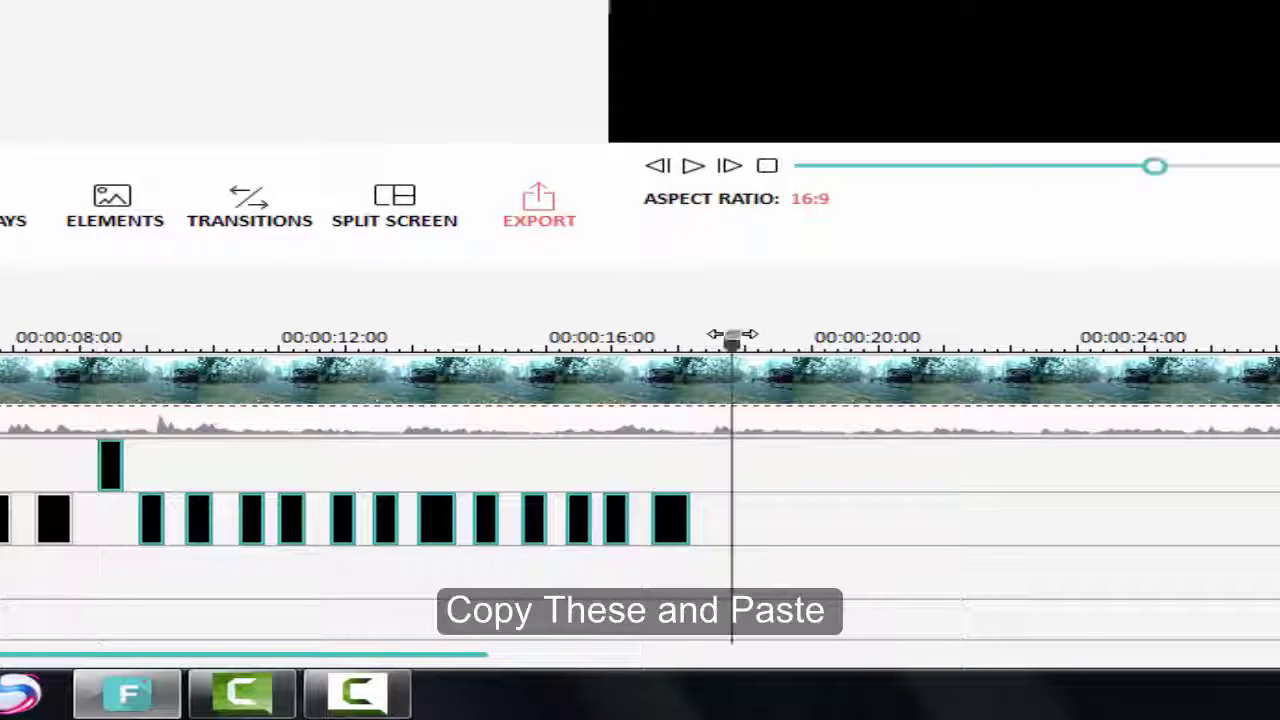
right_click(824, 508)
left_click(870, 380)
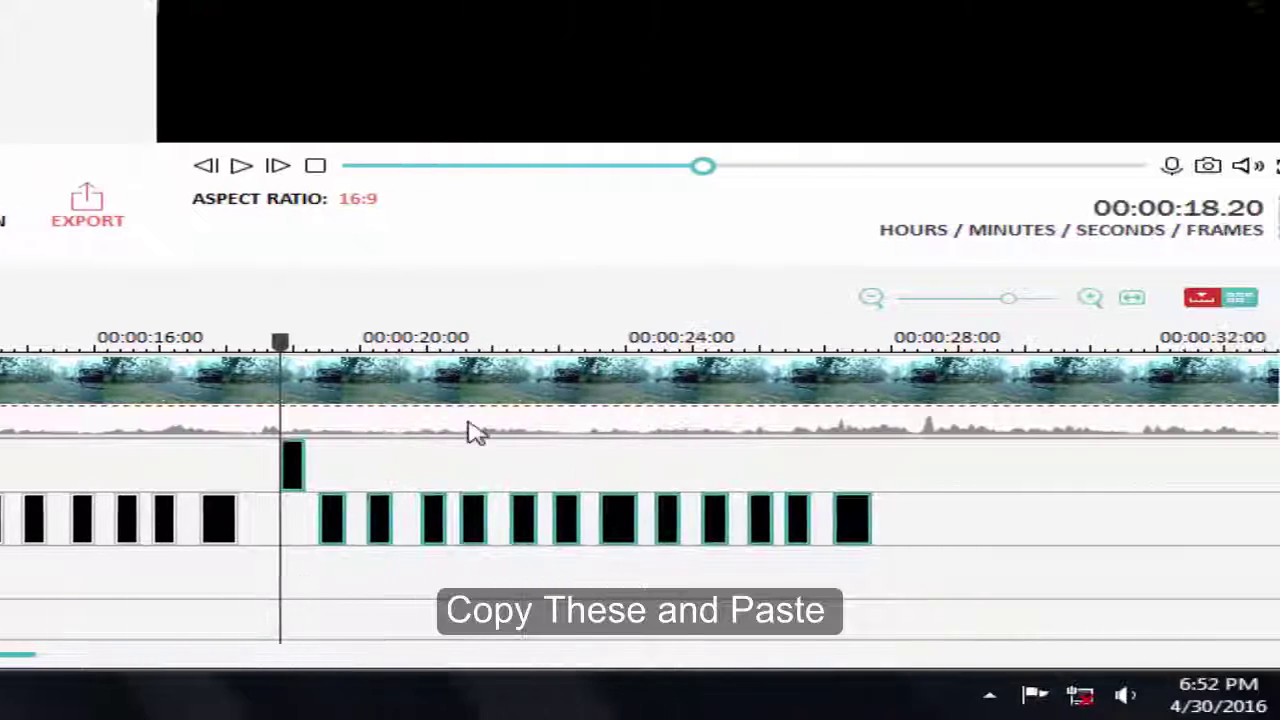
- Paste two more copies of the black piece set on the picture tracks, at 00:00:28.02 and 00:00:37.14
left_click_drag(4, 655, 130, 650)
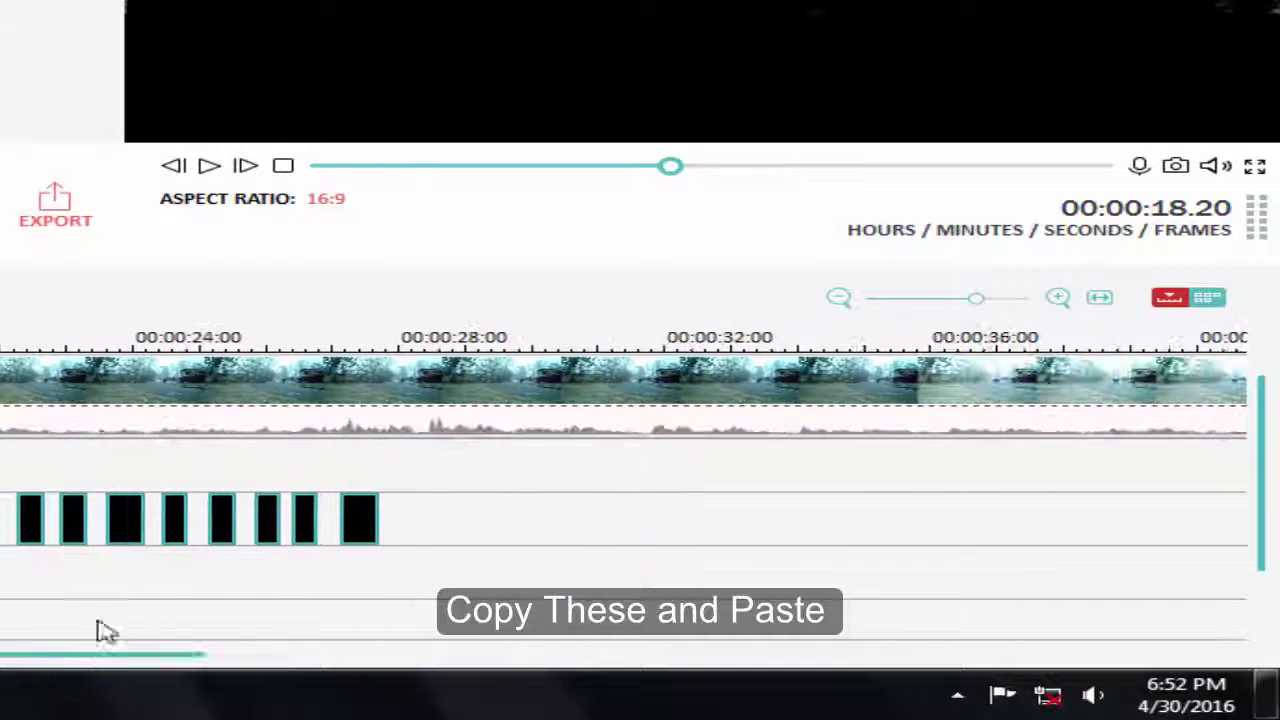
left_click(404, 332)
right_click(492, 538)
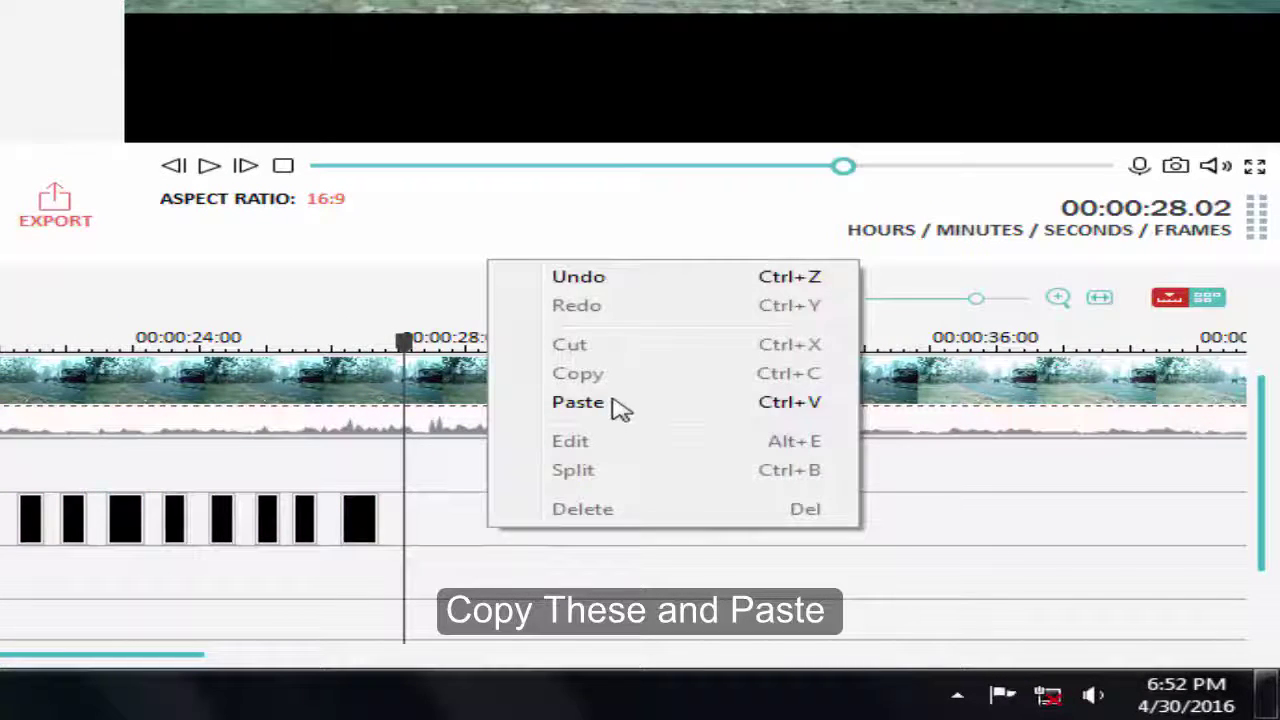
left_click(615, 407)
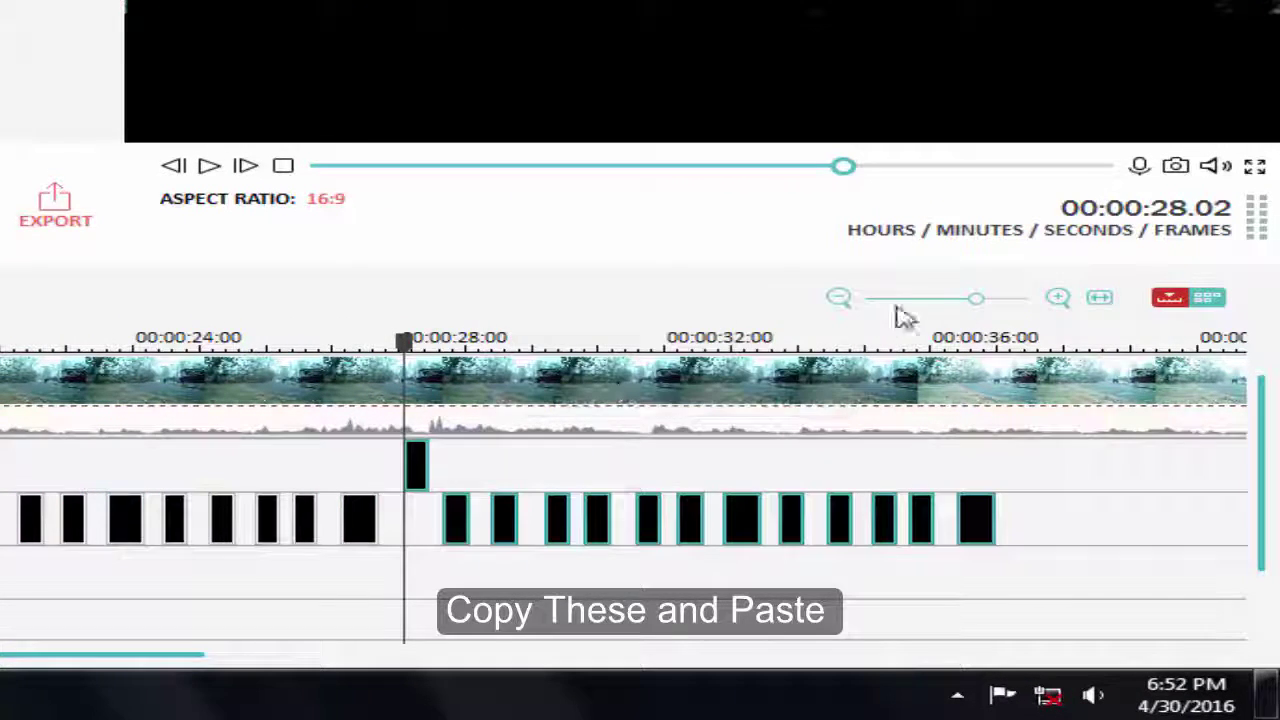
left_click(1035, 335)
right_click(1080, 509)
left_click(1026, 376)
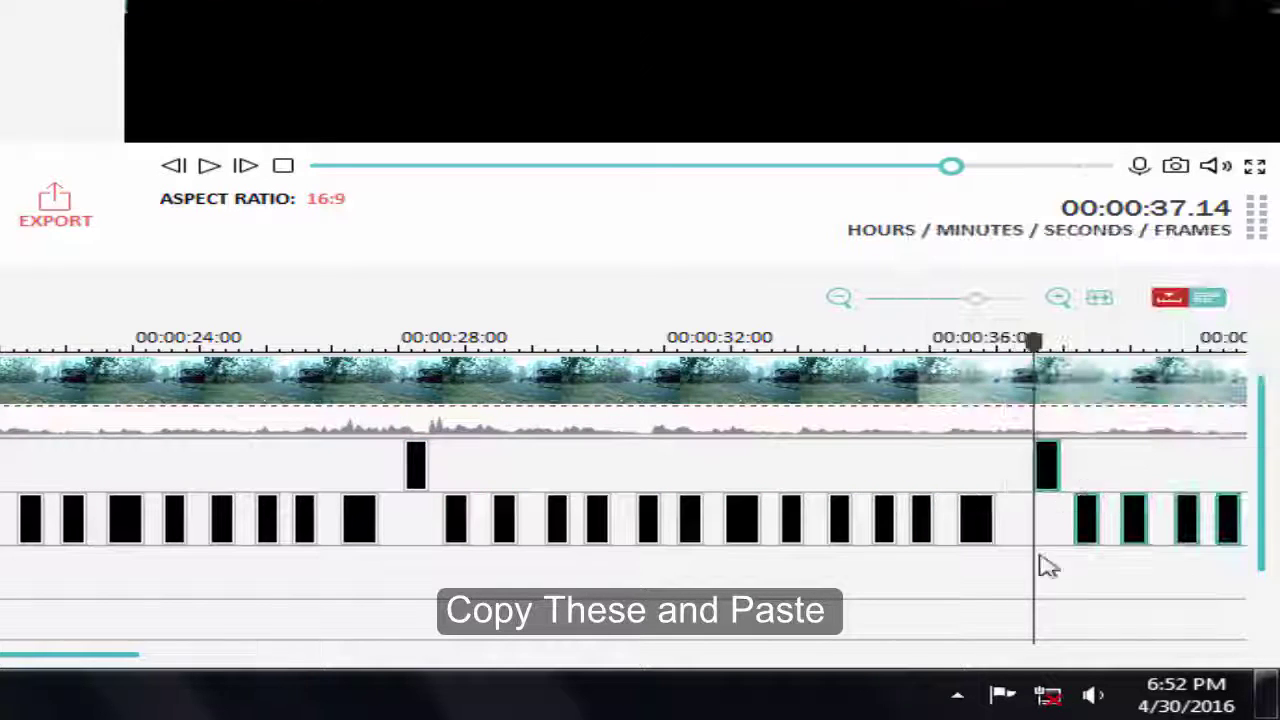
- Delete the black pieces on the second picture track that extend past the end of the street video
left_click_drag(976, 298, 965, 298)
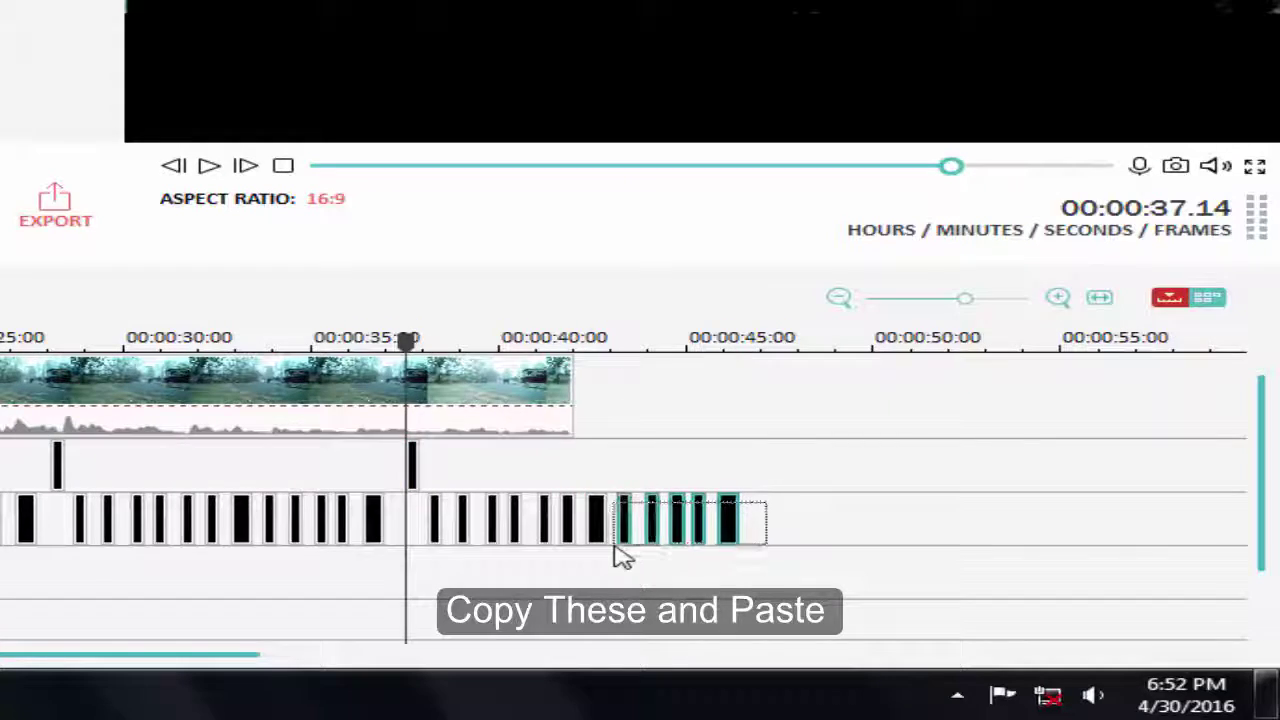
left_click_drag(583, 549, 583, 549)
key("Delete")
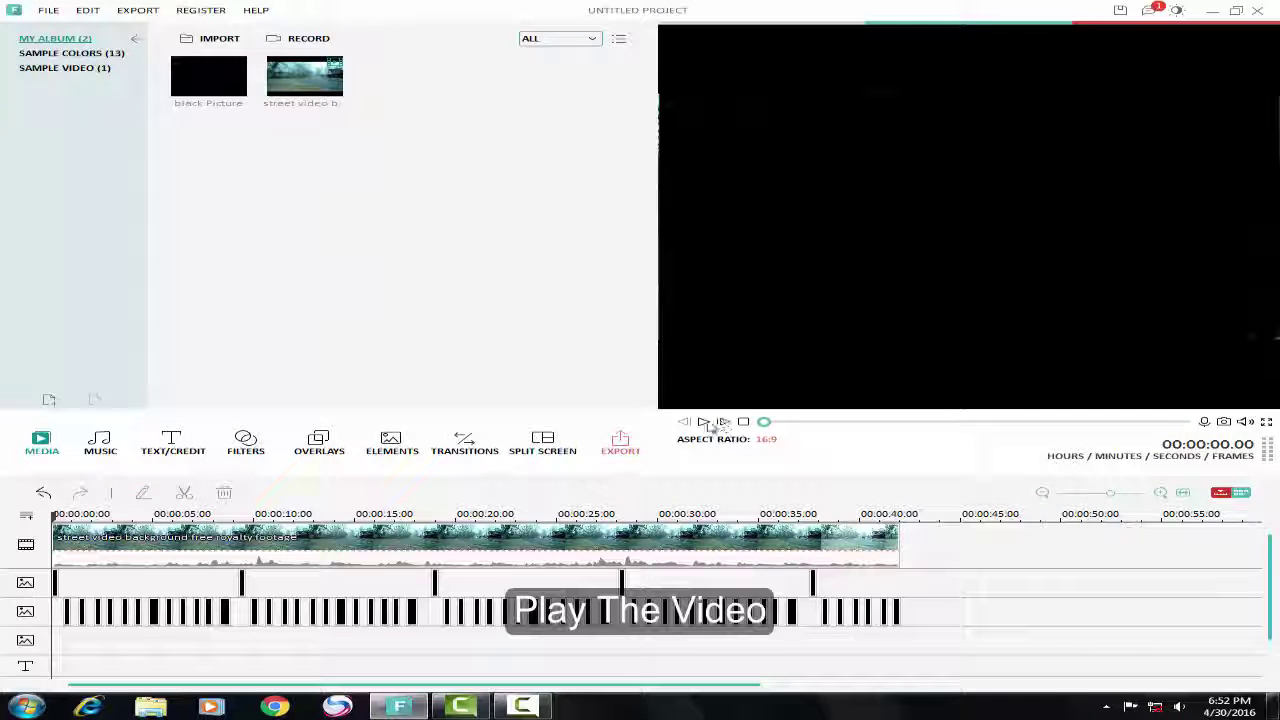
- Play the finished video from the start in the full-screen preview
left_click(1266, 421)
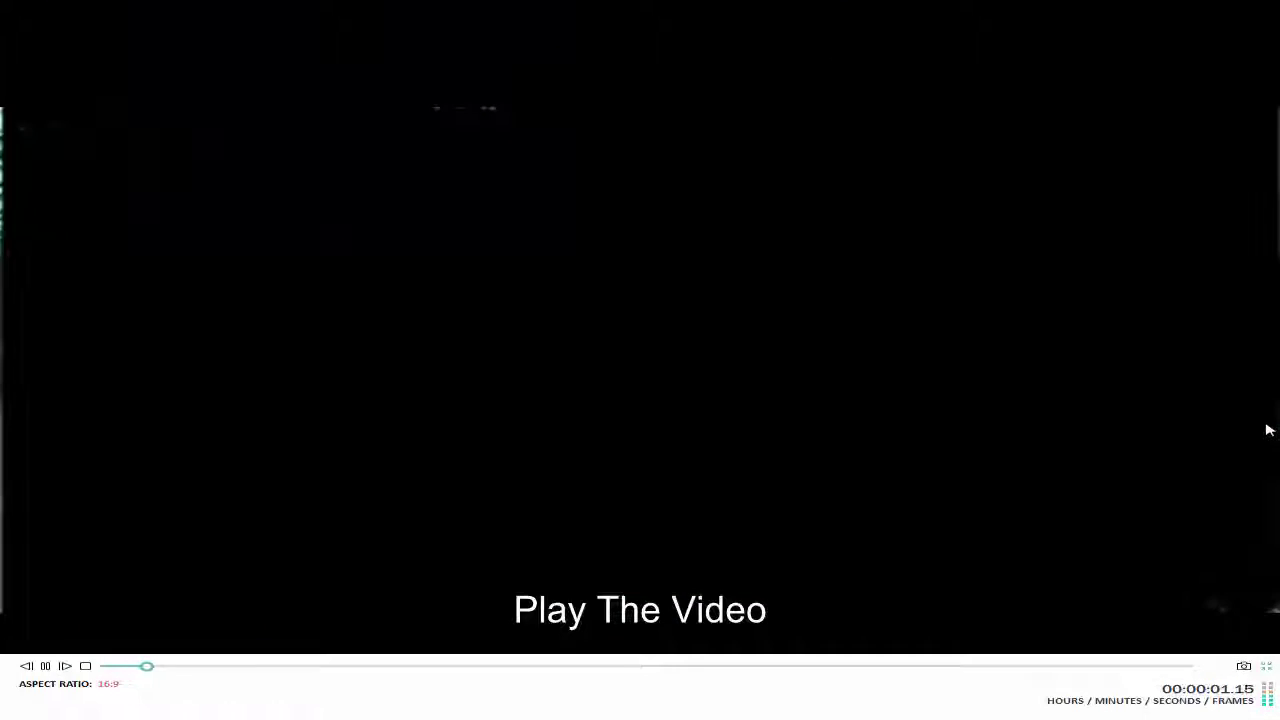